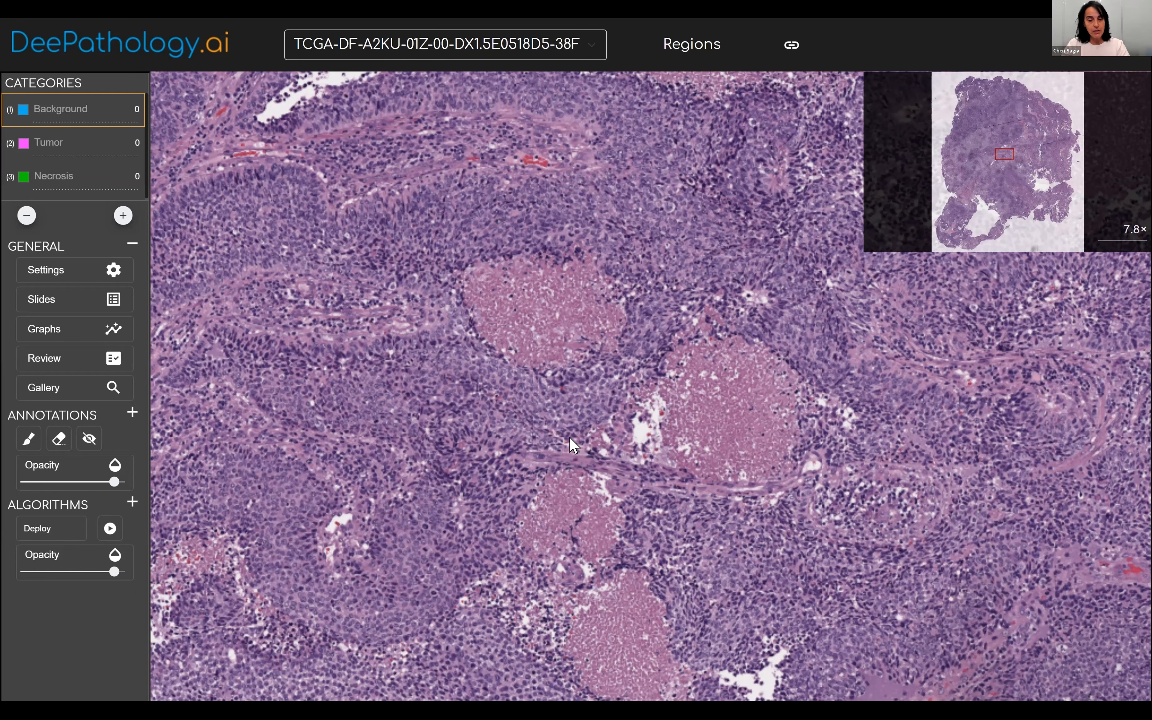
Annotate the two upper necrotic areas with eight small Necrosis regions, four inside each area.
scroll(542, 403, "up", 1)
scroll(525, 447, "up", 1)
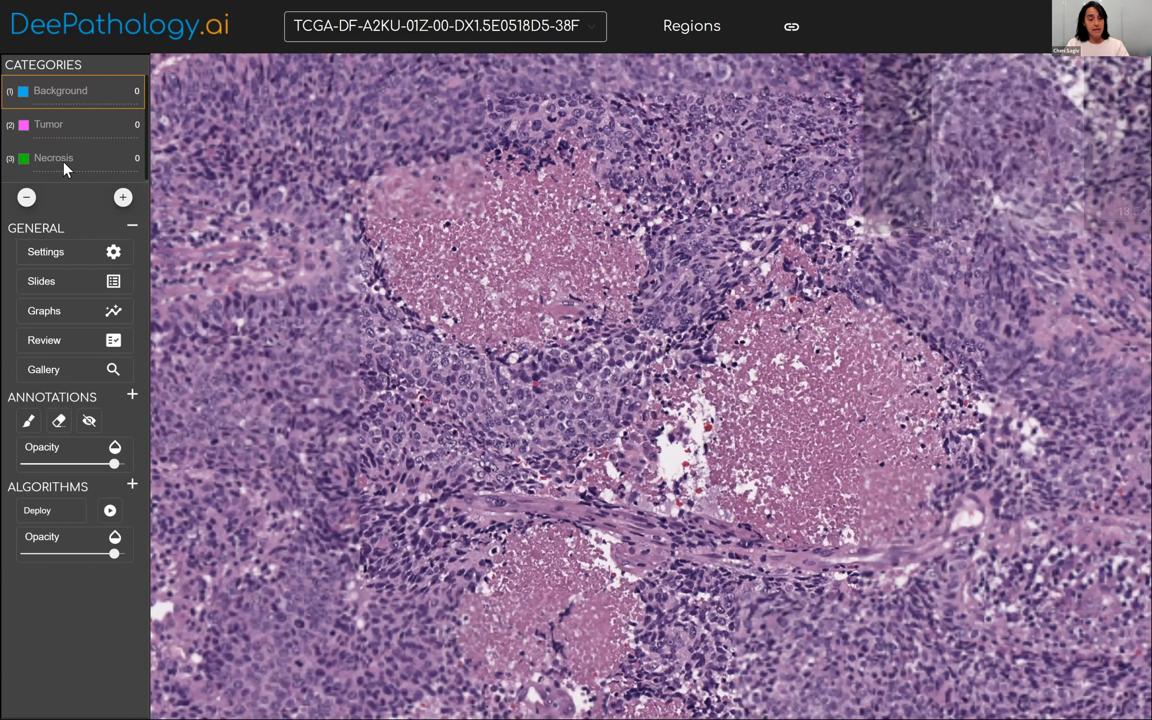
left_click(63, 161)
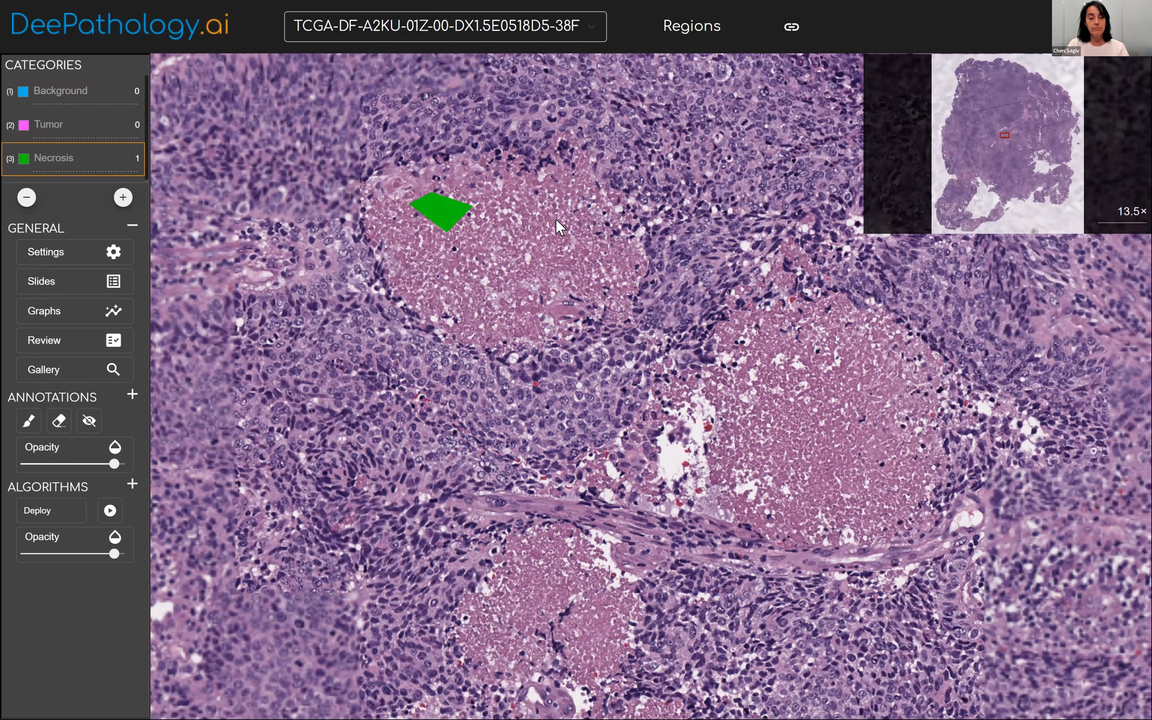
mouse_move(506, 229)
left_mouse_down()
mouse_move(561, 247)
mouse_move(557, 281)
mouse_move(593, 272)
left_mouse_up()
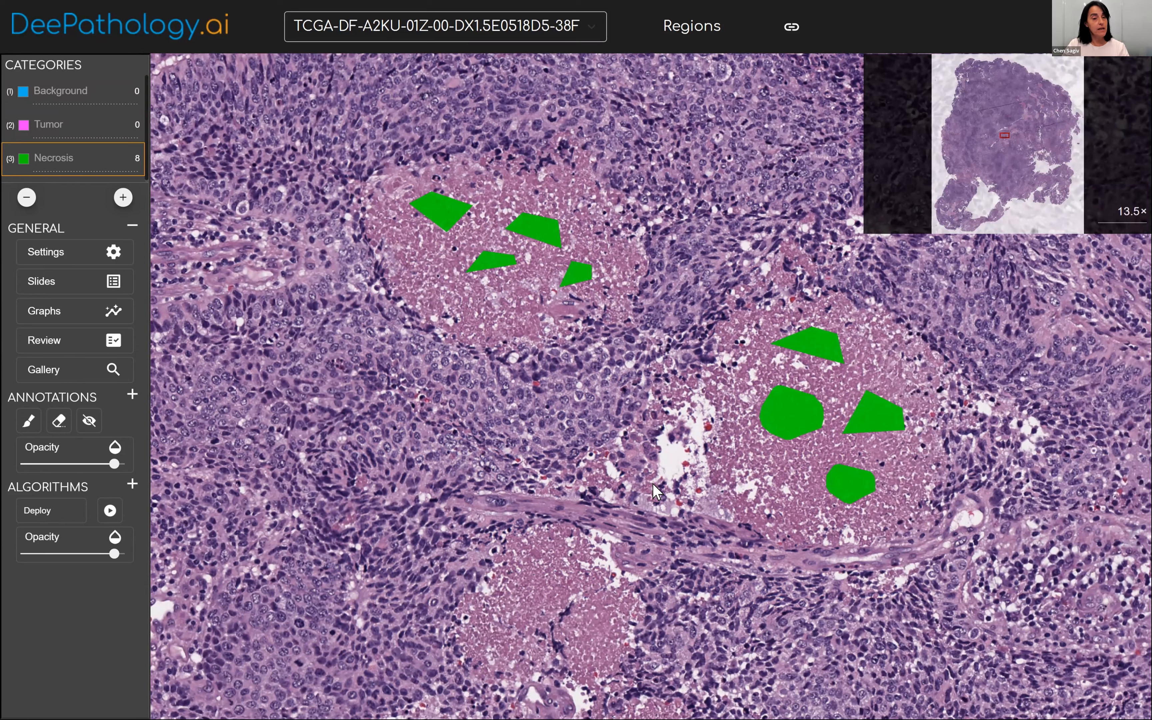
Add four small Necrosis regions inside the lowest of the neighbouring necrotic areas.
left_click_drag(669, 684, 670, 539)
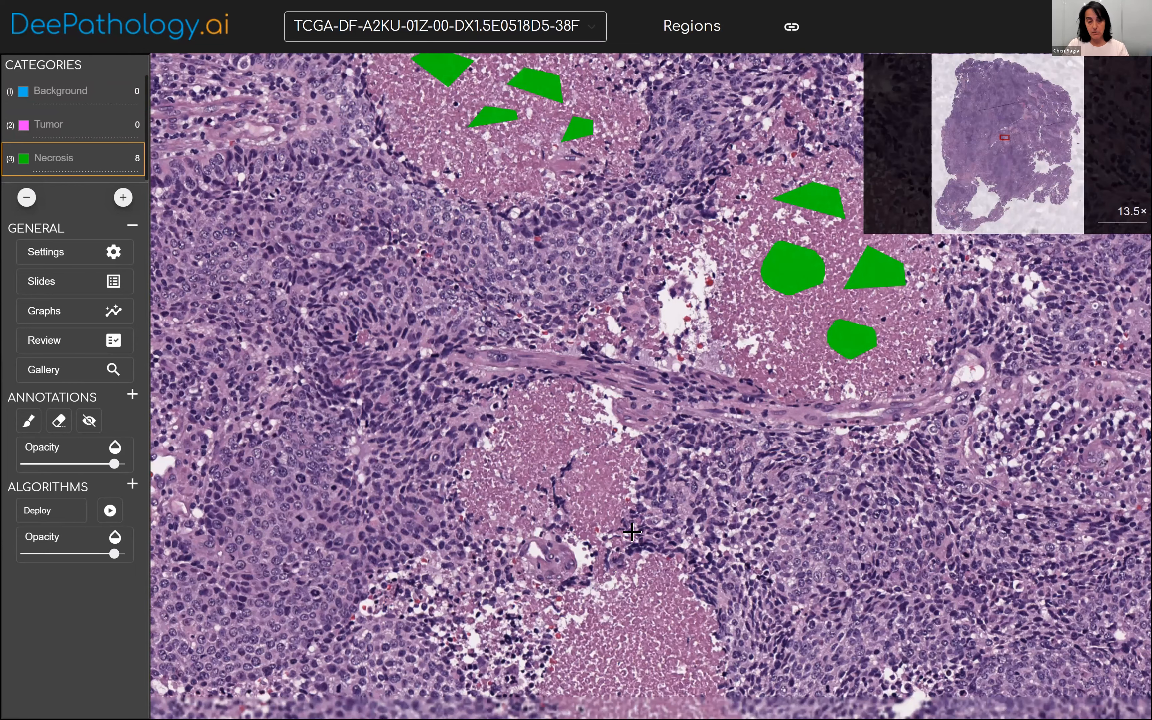
mouse_move(635, 631)
left_mouse_down()
mouse_move(634, 544)
mouse_move(675, 558)
mouse_move(690, 527)
left_mouse_up()
left_click_drag(618, 522, 597, 552)
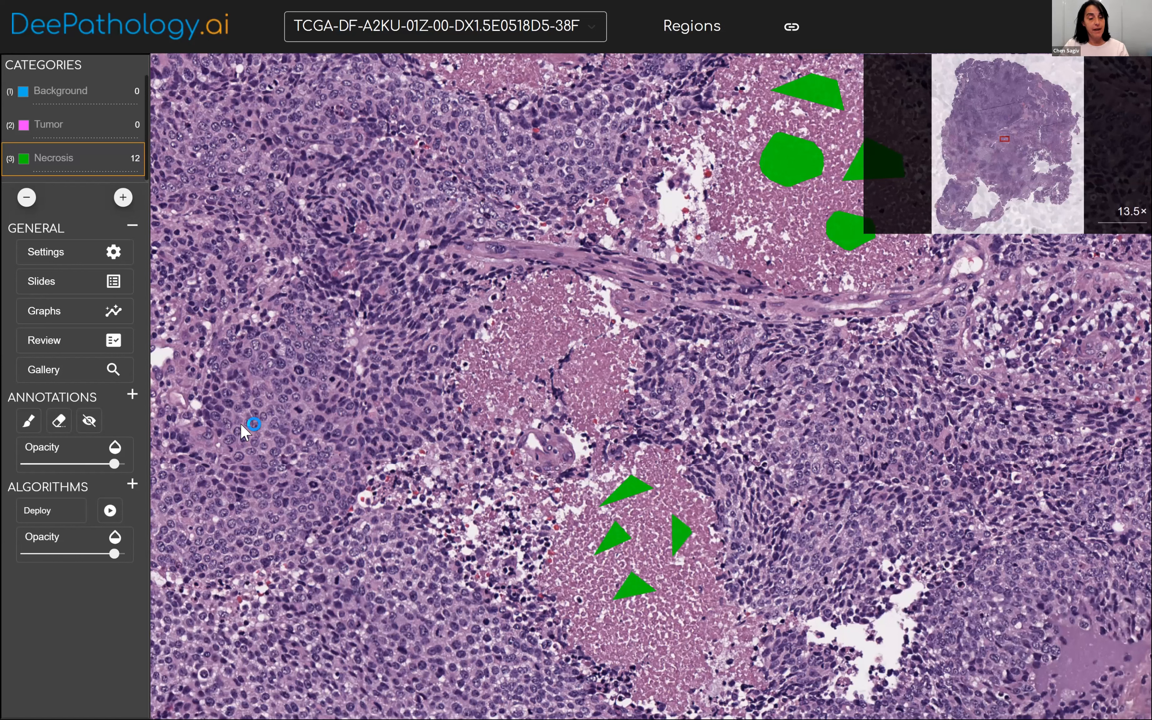
Outline five Tumor regions in the cell-dense tissue beside and below the necrotic areas.
key("2")
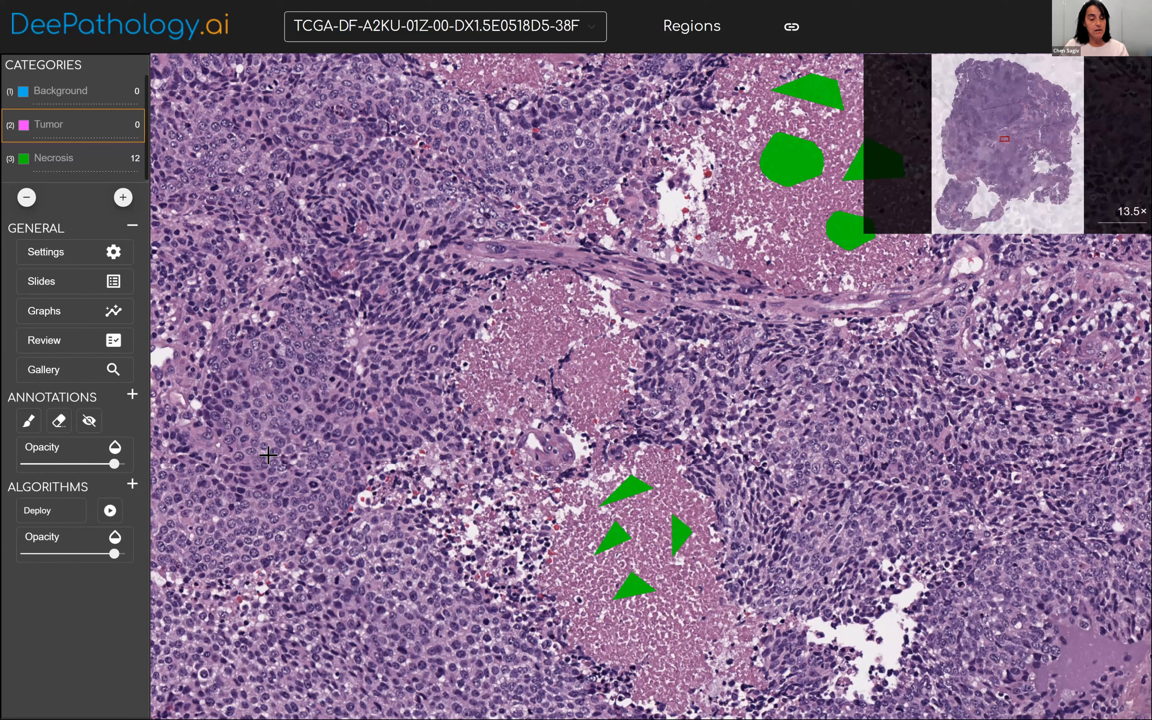
mouse_move(311, 617)
left_mouse_down()
mouse_move(307, 602)
mouse_move(316, 634)
mouse_move(318, 616)
mouse_move(406, 631)
mouse_move(376, 614)
left_mouse_up()
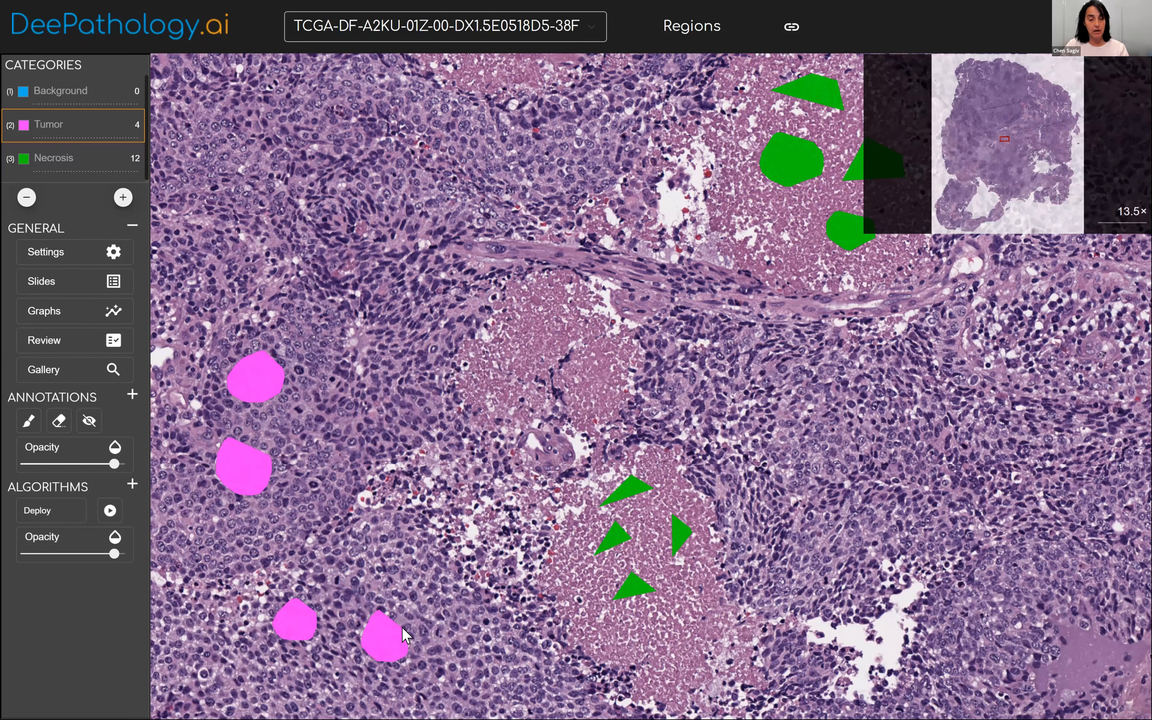
mouse_move(484, 654)
left_mouse_down()
mouse_move(506, 677)
mouse_move(495, 660)
left_mouse_up()
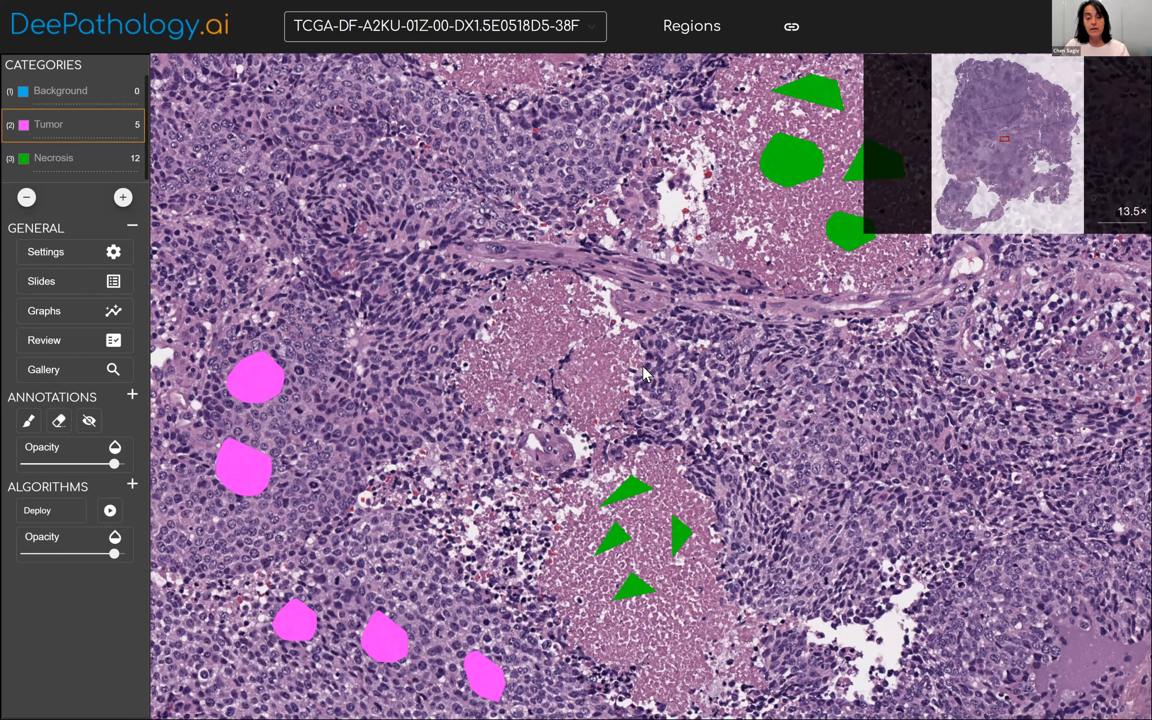
Outline eight more Tumor regions, near the upper necrotic areas and in the dense tissue southeast of them.
left_click_drag(452, 305, 469, 355)
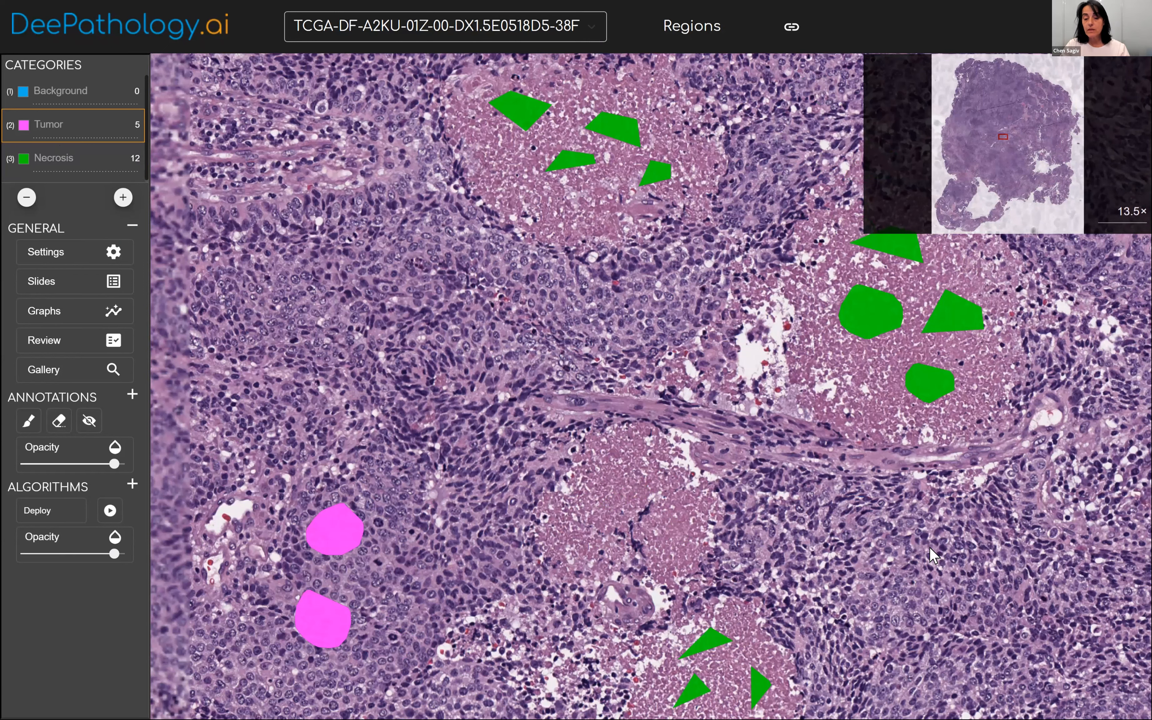
left_click_drag(878, 495, 910, 560)
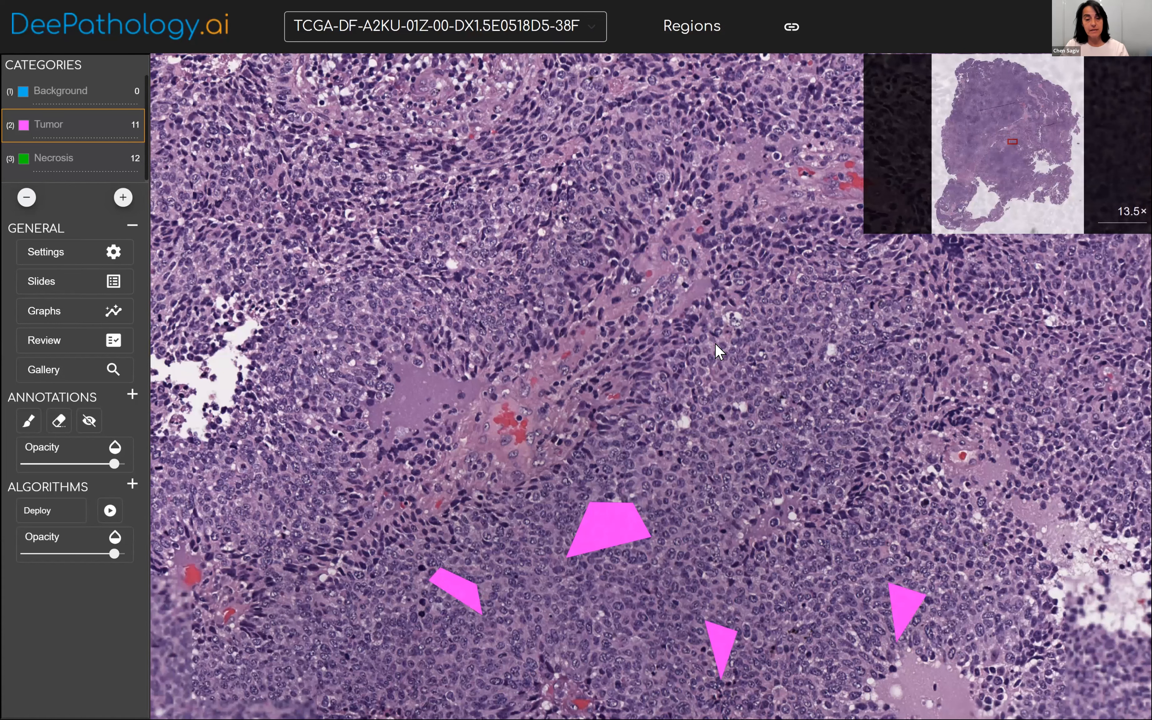
left_click_drag(825, 507, 778, 531)
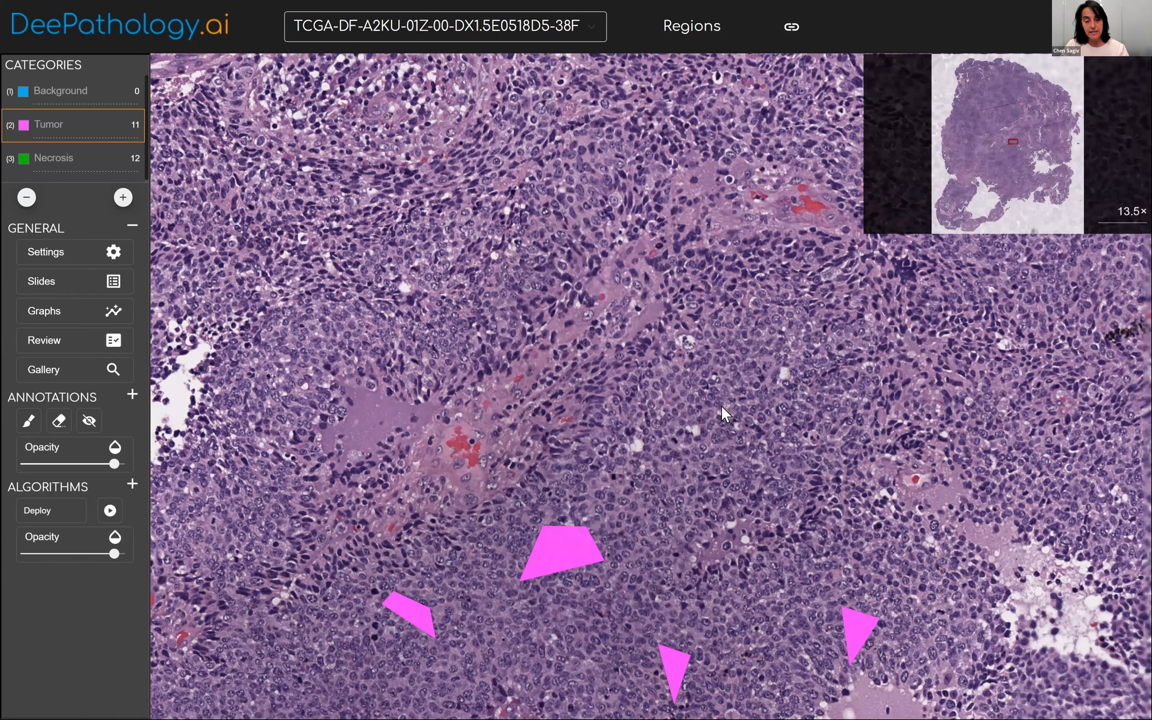
left_click_drag(1025, 325, 570, 496)
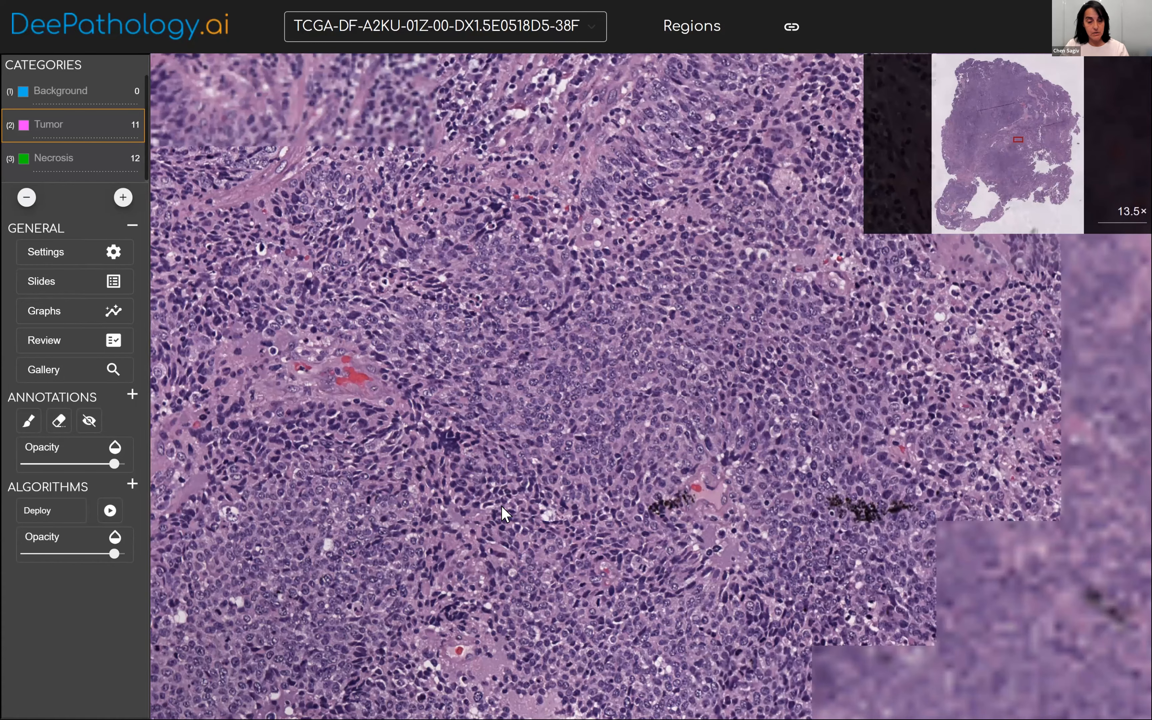
scroll(478, 509, "down", 2)
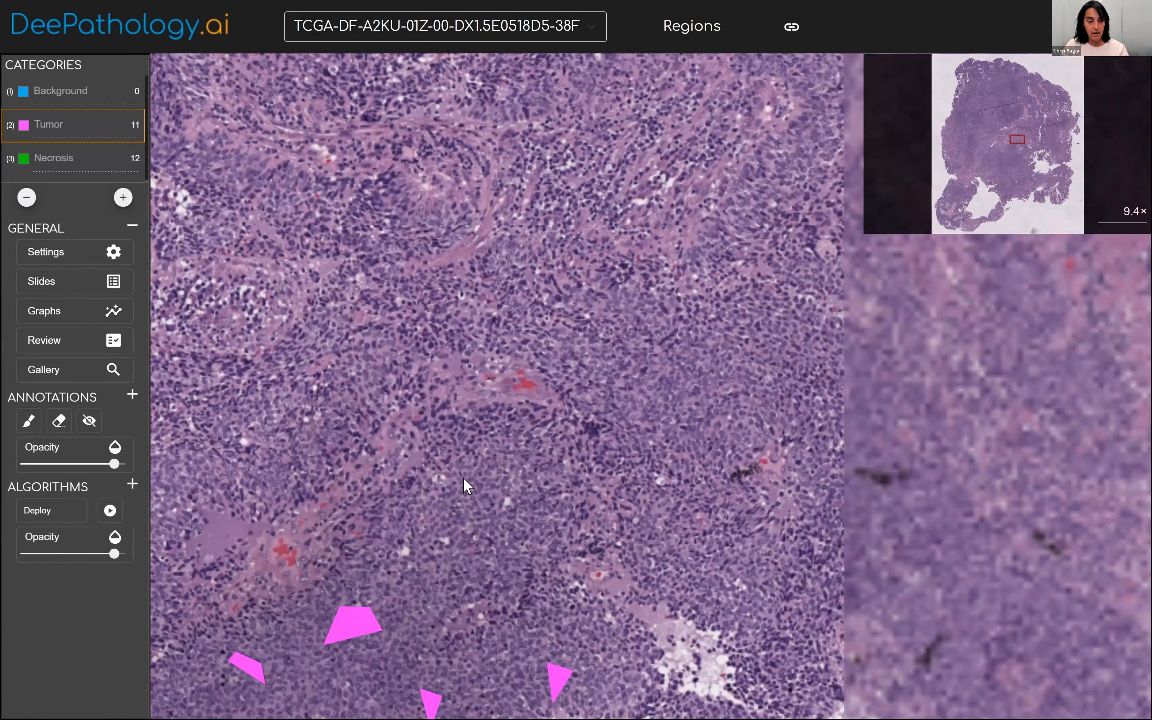
left_click_drag(412, 401, 457, 322)
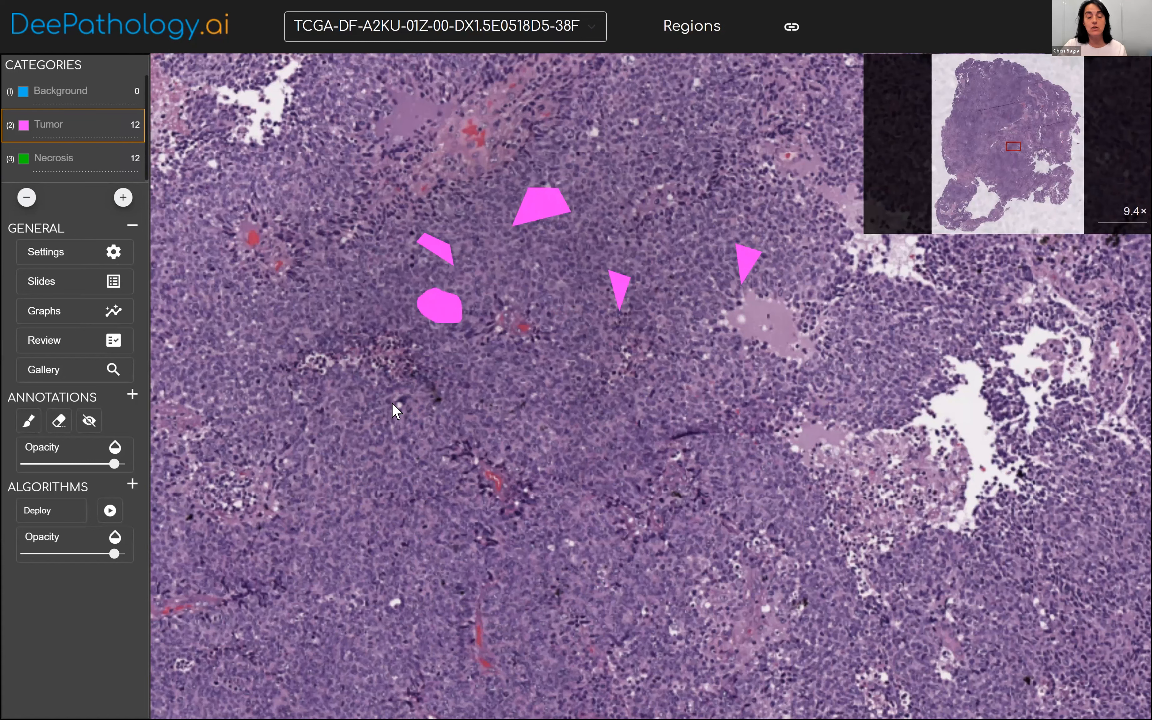
scroll(428, 310, "down", 1)
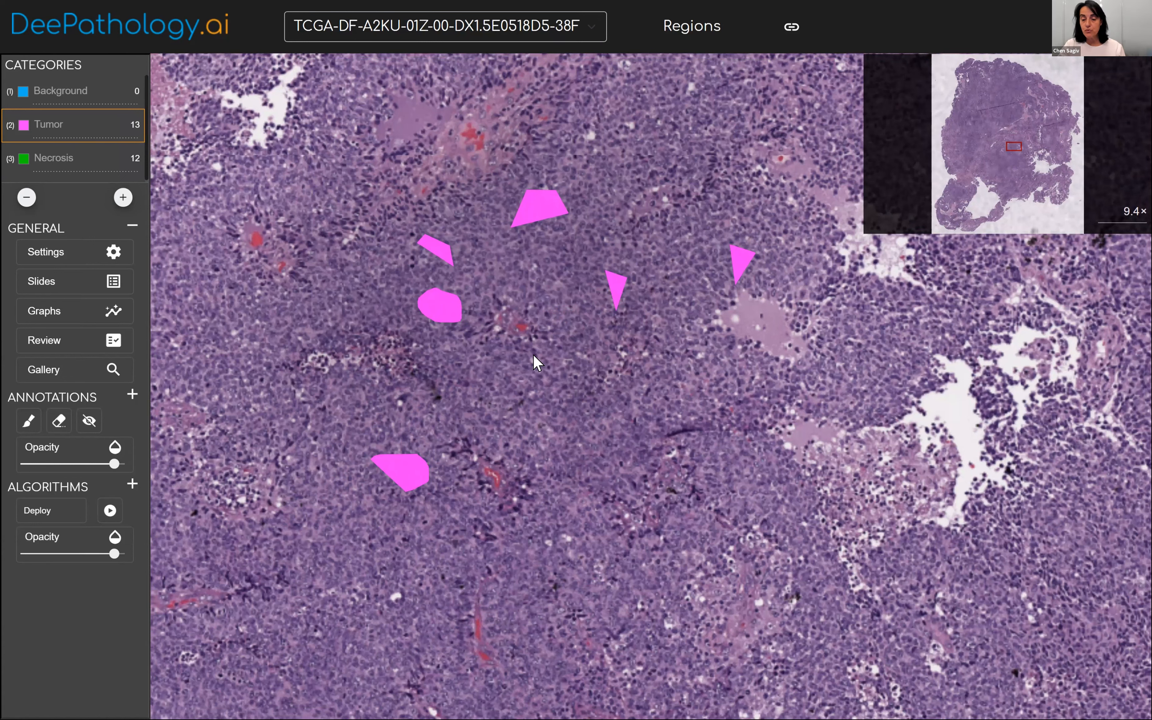
Outline nine Background regions in the large empty gap near the slide's eastern edge.
scroll(381, 324, "down", 1)
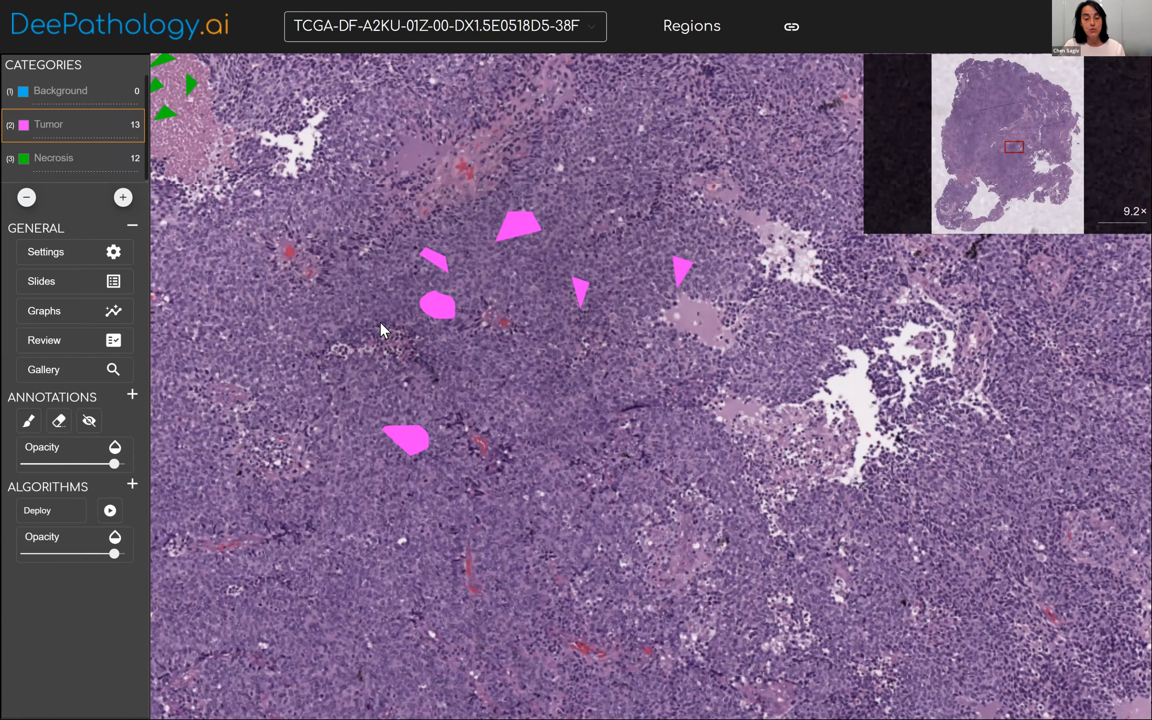
scroll(384, 329, "down", 2)
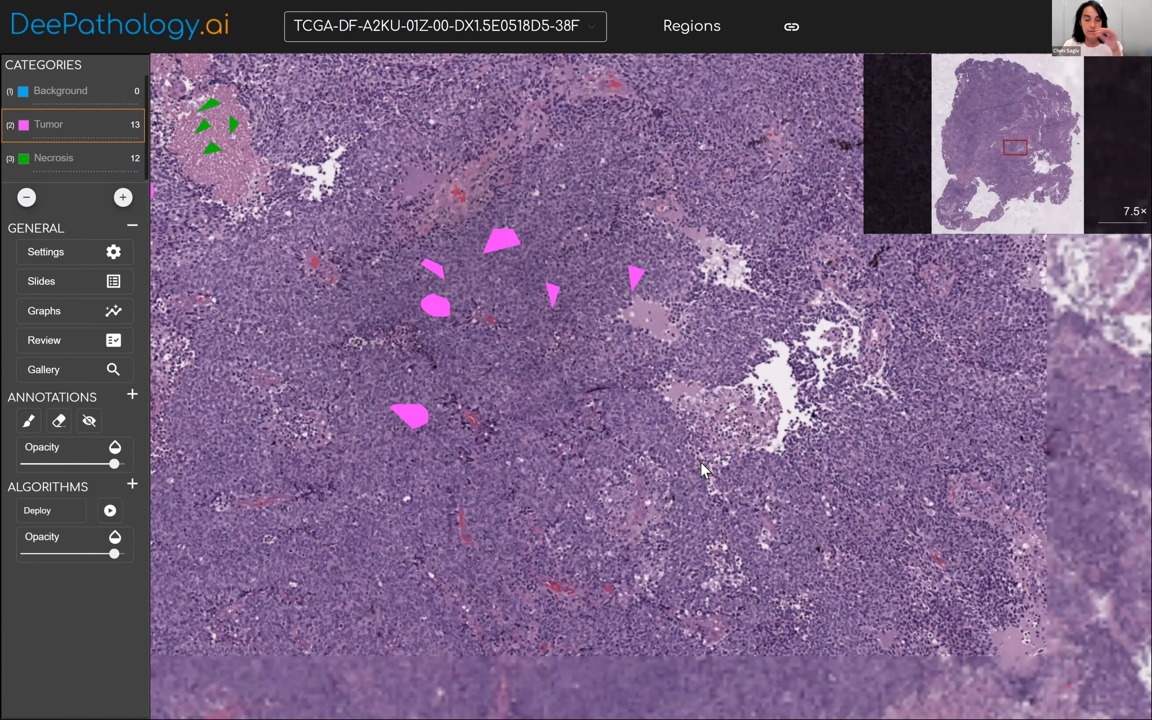
scroll(705, 471, "down", 3)
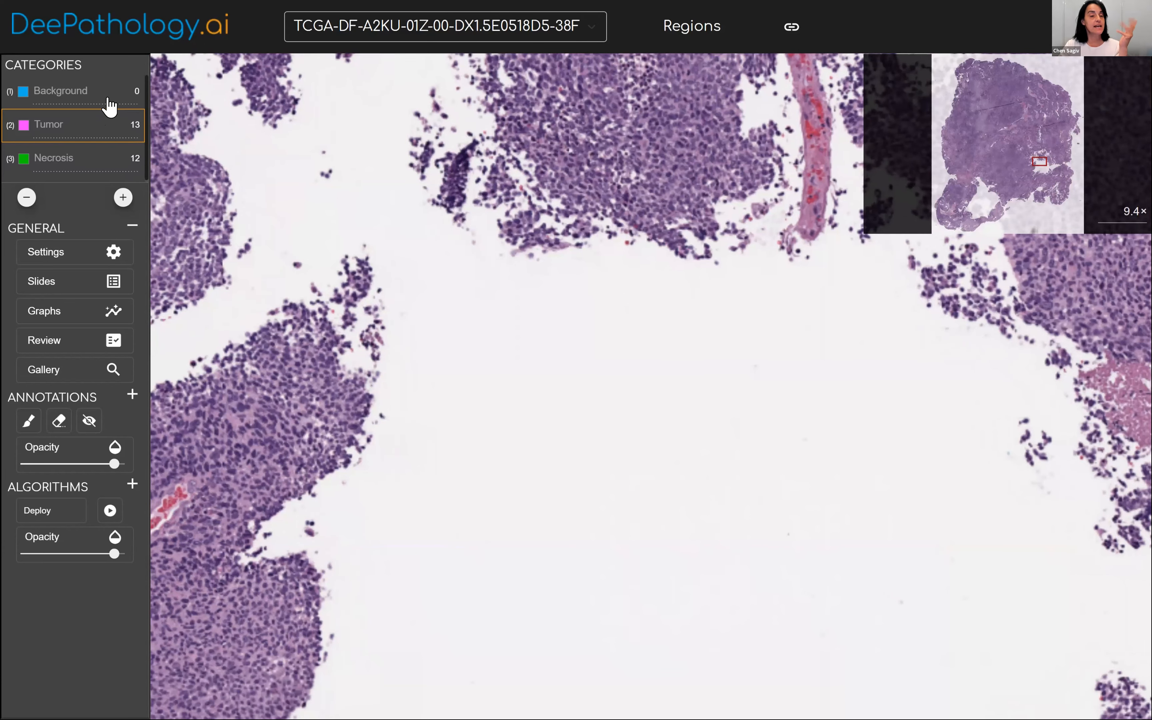
left_click(110, 104)
mouse_move(495, 309)
left_mouse_down()
mouse_move(471, 337)
mouse_move(493, 316)
left_mouse_up()
mouse_move(451, 385)
left_mouse_down()
mouse_move(468, 404)
mouse_move(468, 391)
left_mouse_up()
mouse_move(659, 320)
left_mouse_down()
mouse_move(646, 350)
mouse_move(619, 329)
left_mouse_up()
mouse_move(564, 379)
left_mouse_down()
mouse_move(589, 427)
mouse_move(582, 391)
left_mouse_up()
left_click_drag(729, 391, 766, 394)
mouse_move(700, 470)
left_mouse_down()
mouse_move(666, 499)
mouse_move(696, 473)
left_mouse_up()
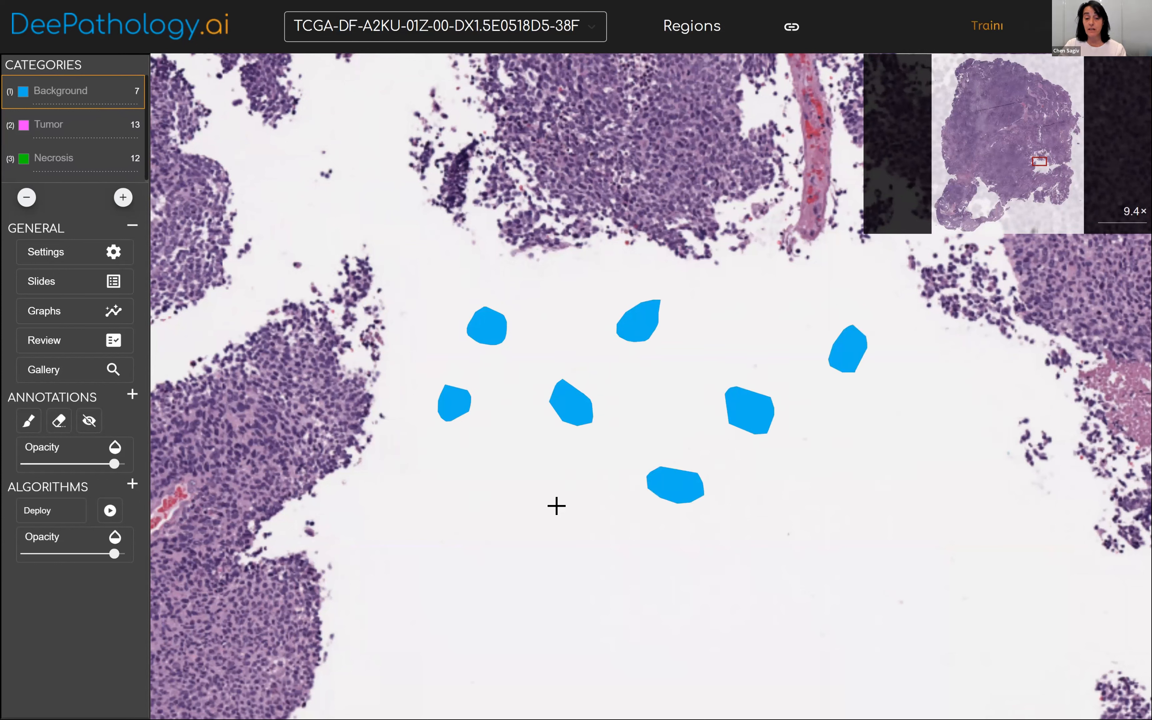
mouse_move(773, 597)
left_mouse_down()
mouse_move(792, 571)
mouse_move(798, 602)
mouse_move(805, 581)
left_mouse_up()
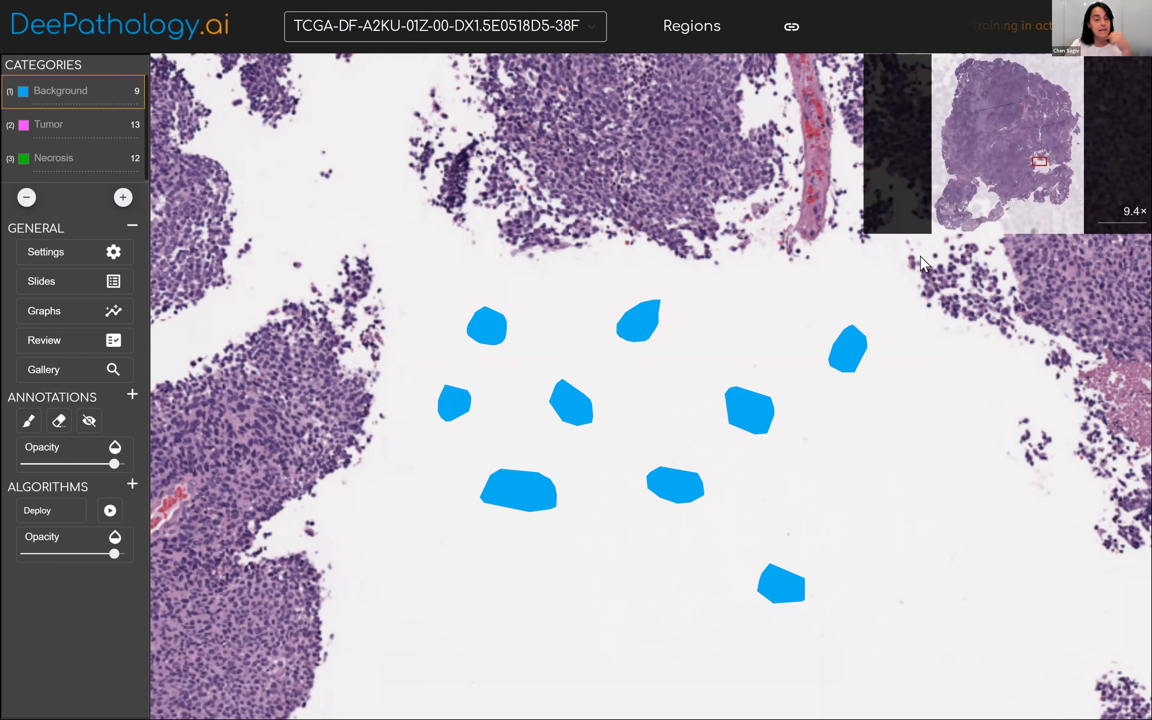
Review the annotations filtered to the Necrosis category and set the thumbnail context to x5.
left_click(67, 352)
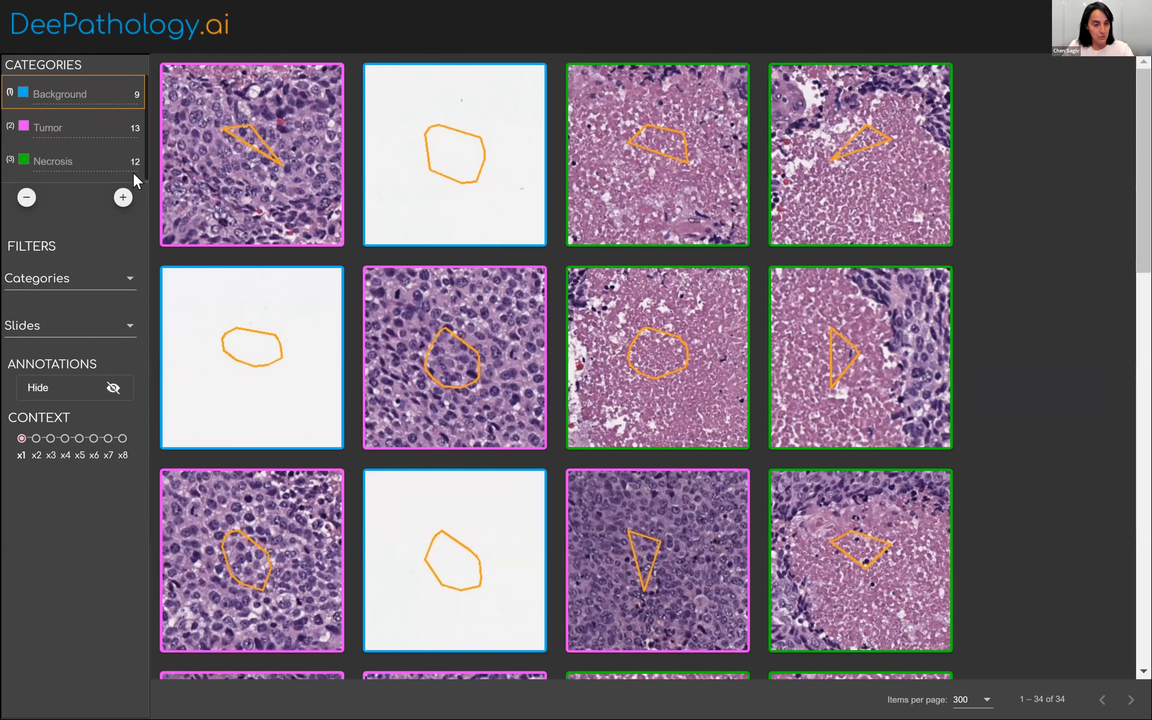
left_click(119, 269)
left_click(22, 326)
left_click(54, 362)
left_click(88, 530)
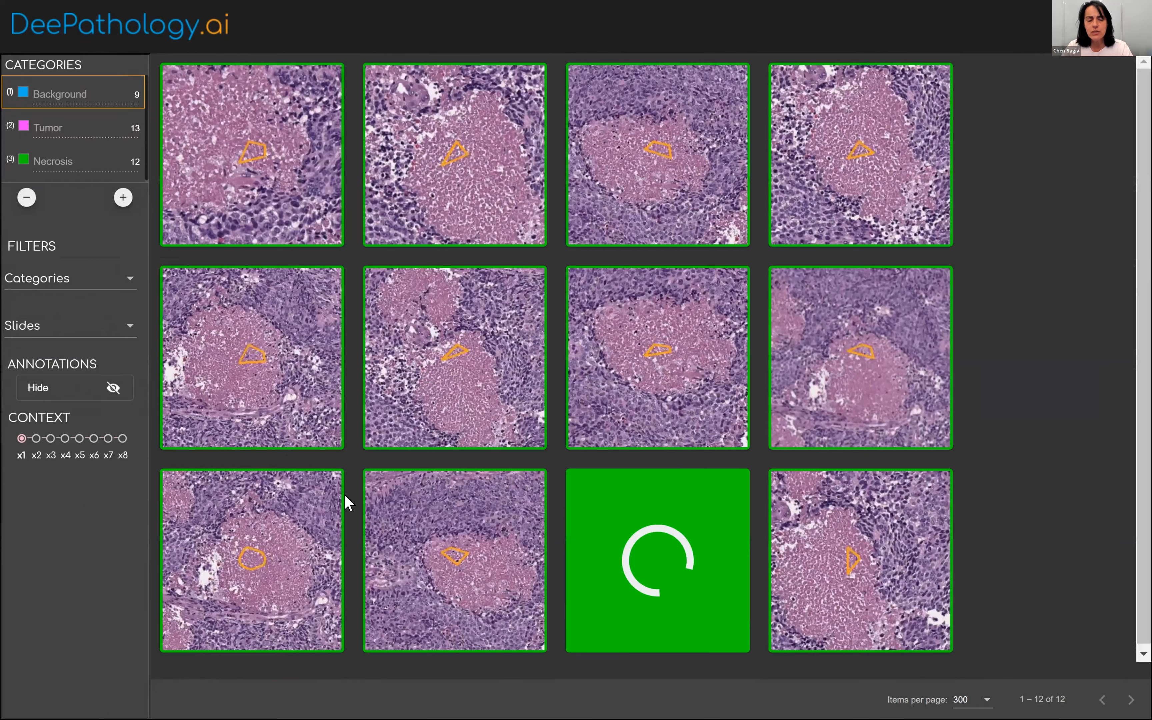
left_click(80, 439)
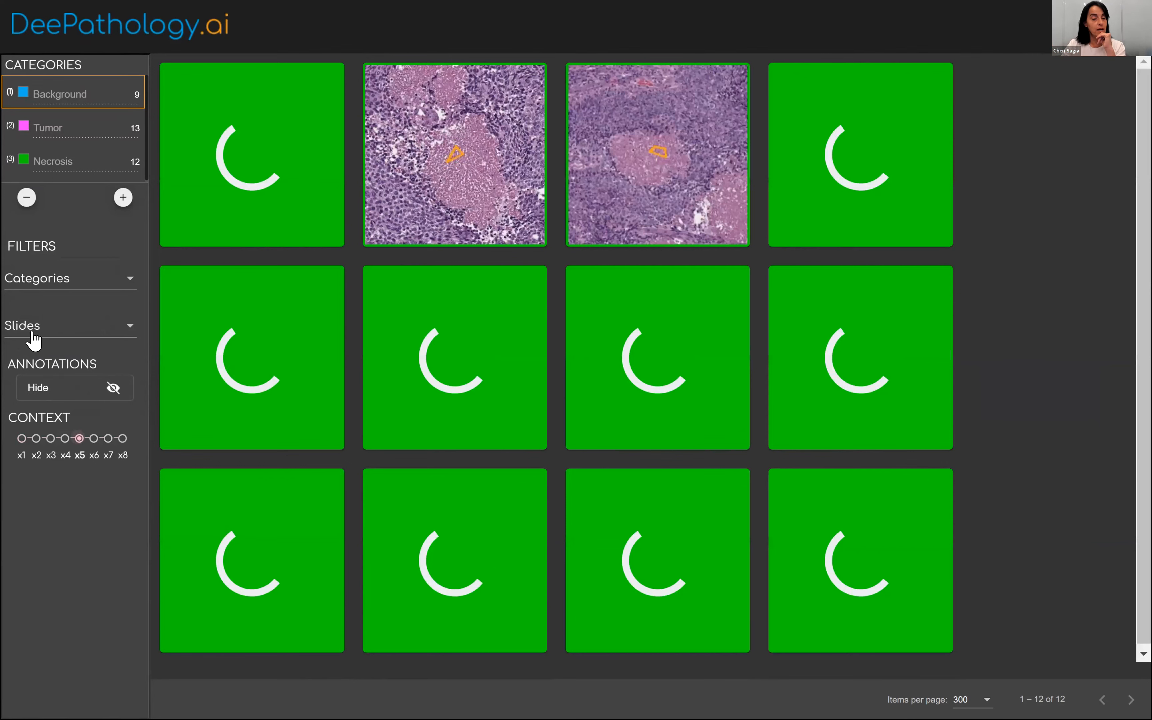
Filter the review to the Tumor category and look through its annotations at context x5 and x1.
left_click(23, 292)
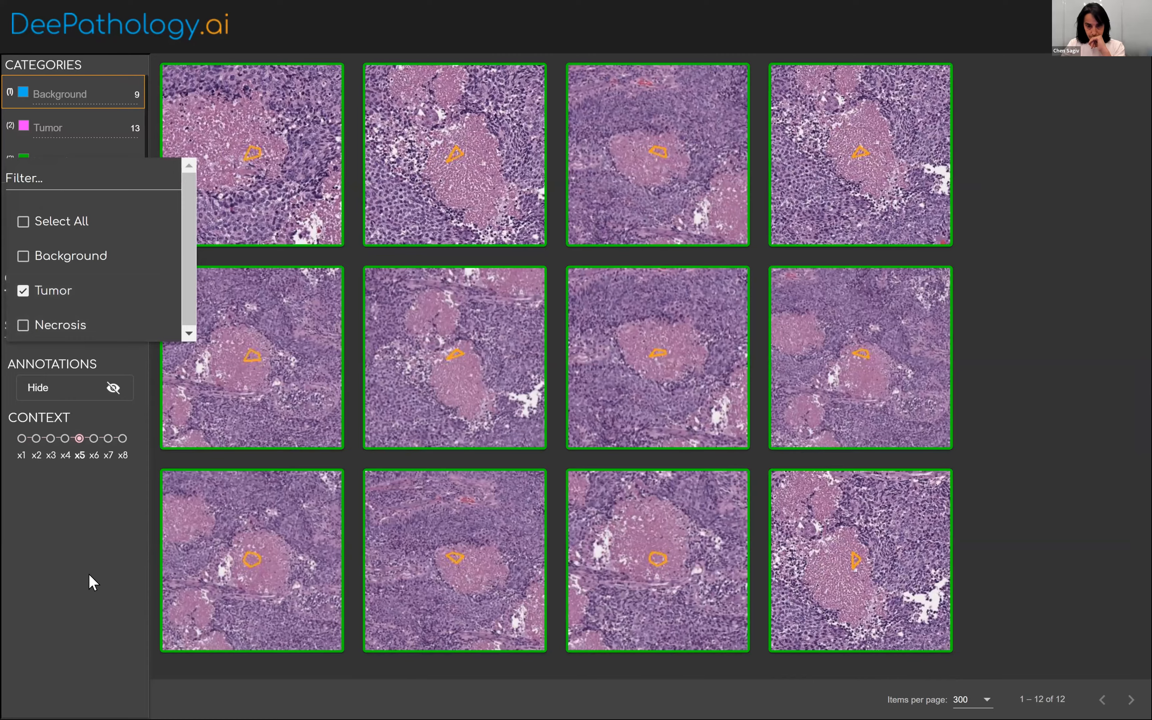
left_click(89, 571)
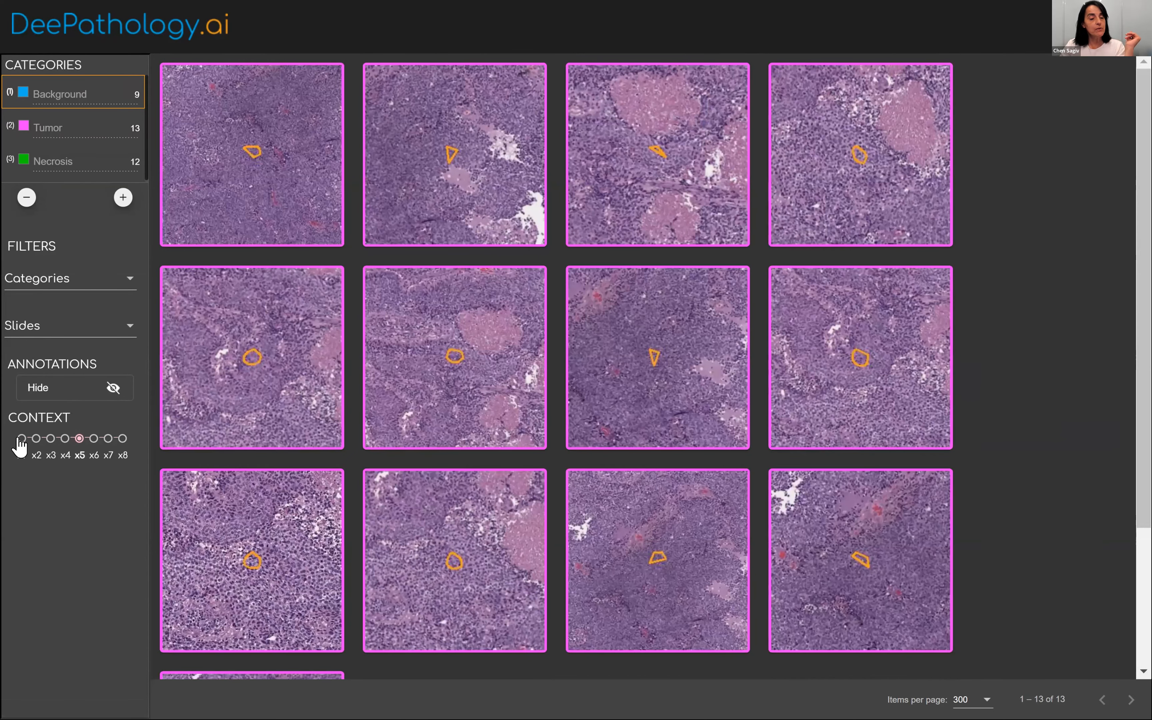
scroll(242, 442, "down", 1)
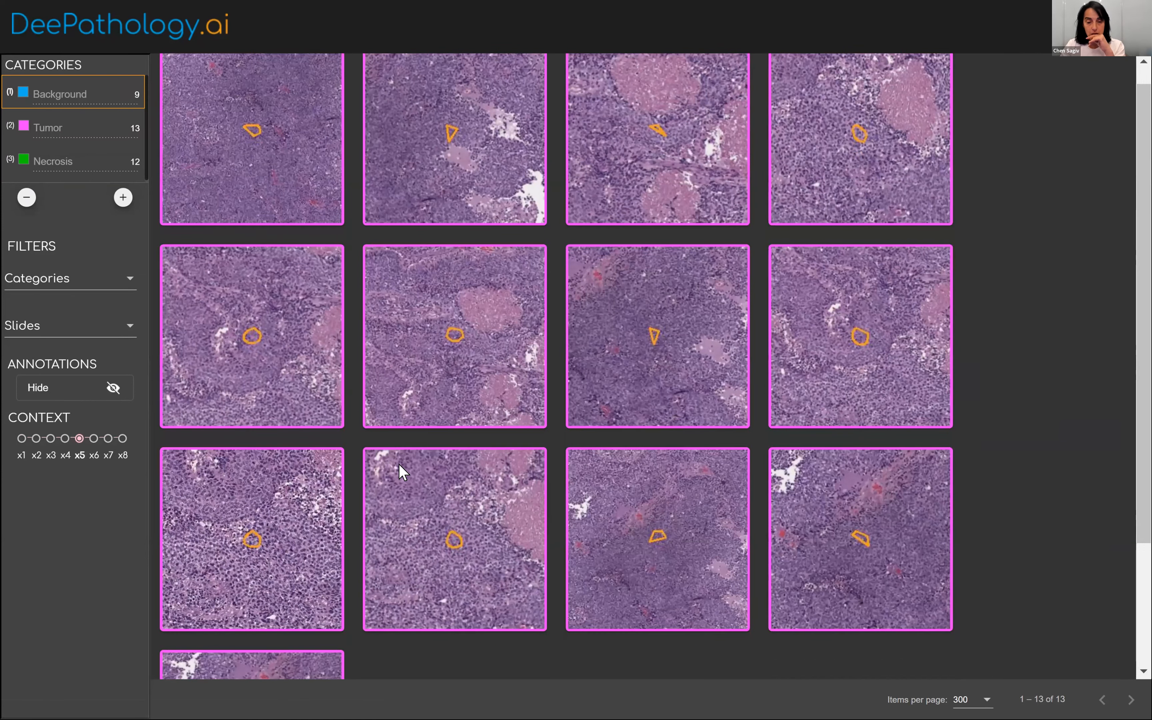
scroll(398, 464, "down", 3)
left_click(21, 438)
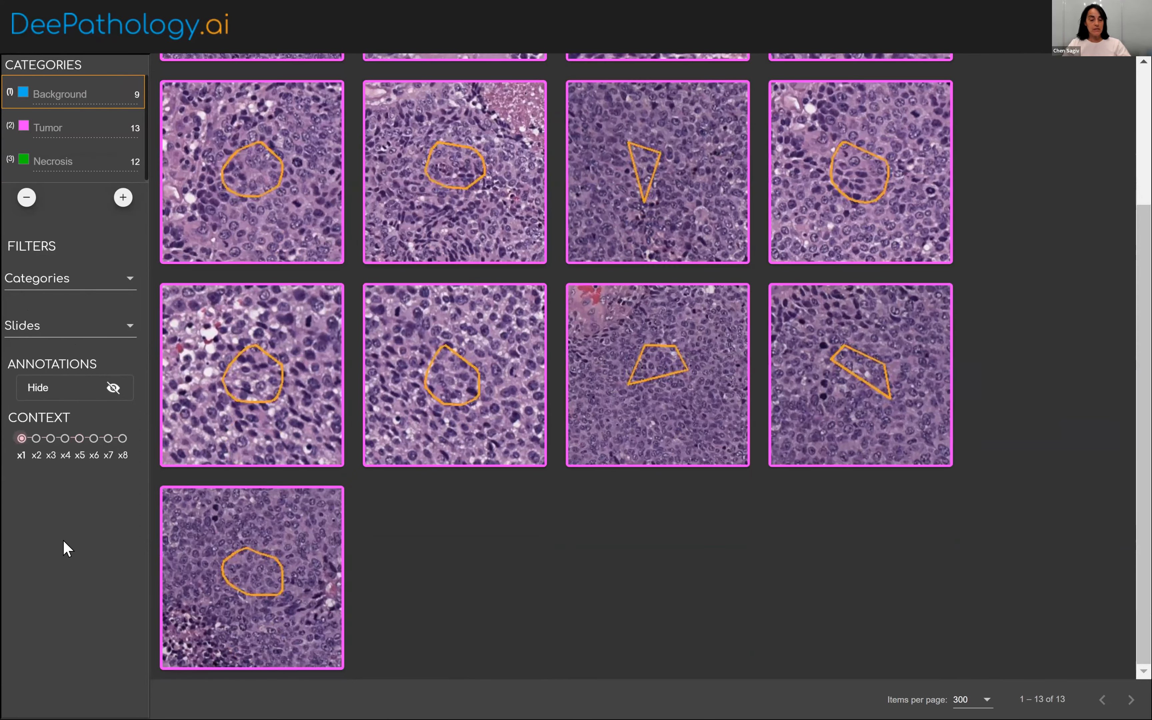
Review only the Background annotations at context x1, and check the project's graphs.
key("1")
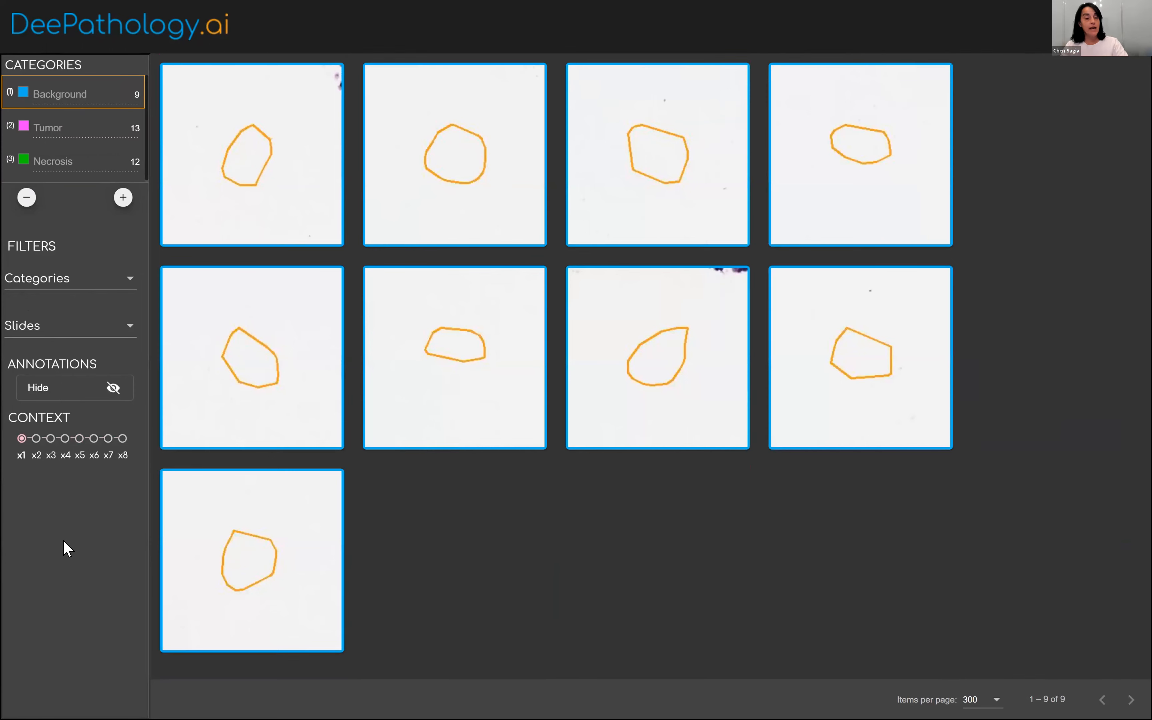
key("Escape")
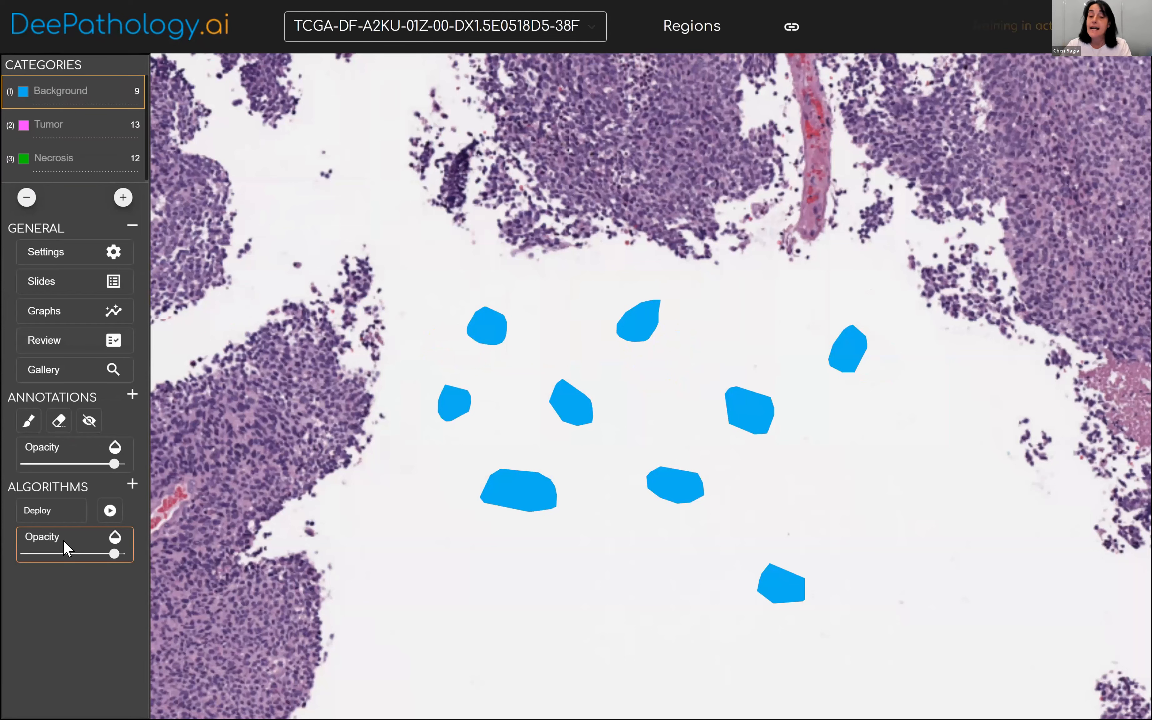
left_click(74, 316)
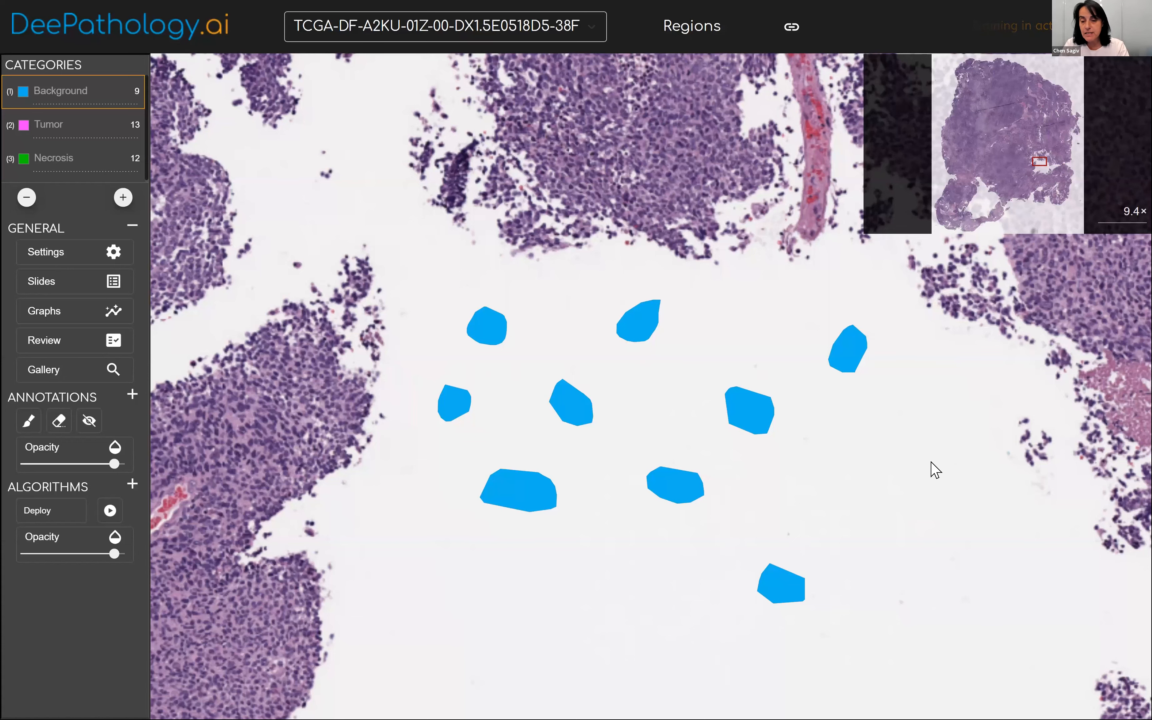
Deploy the trained segmentation algorithm on the large branching pink area in the slide's northeastern part, viewed at about 11.3×.
scroll(932, 469, "down", 1)
scroll(762, 459, "down", 1)
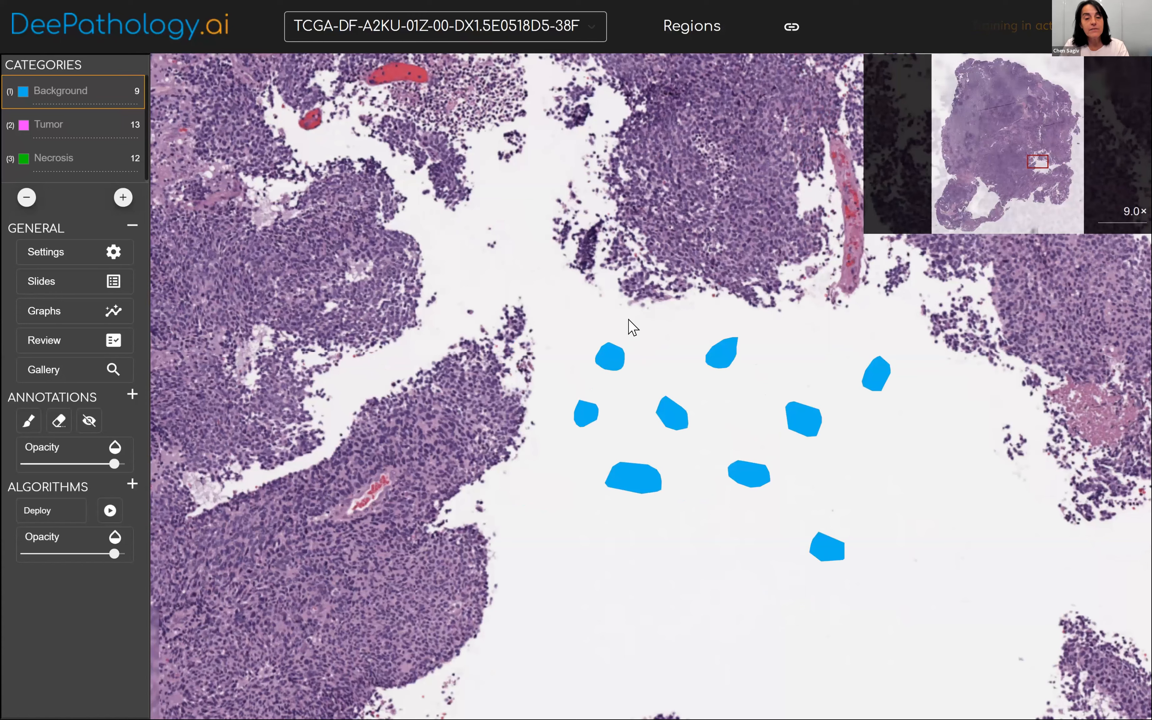
scroll(629, 328, "down", 2)
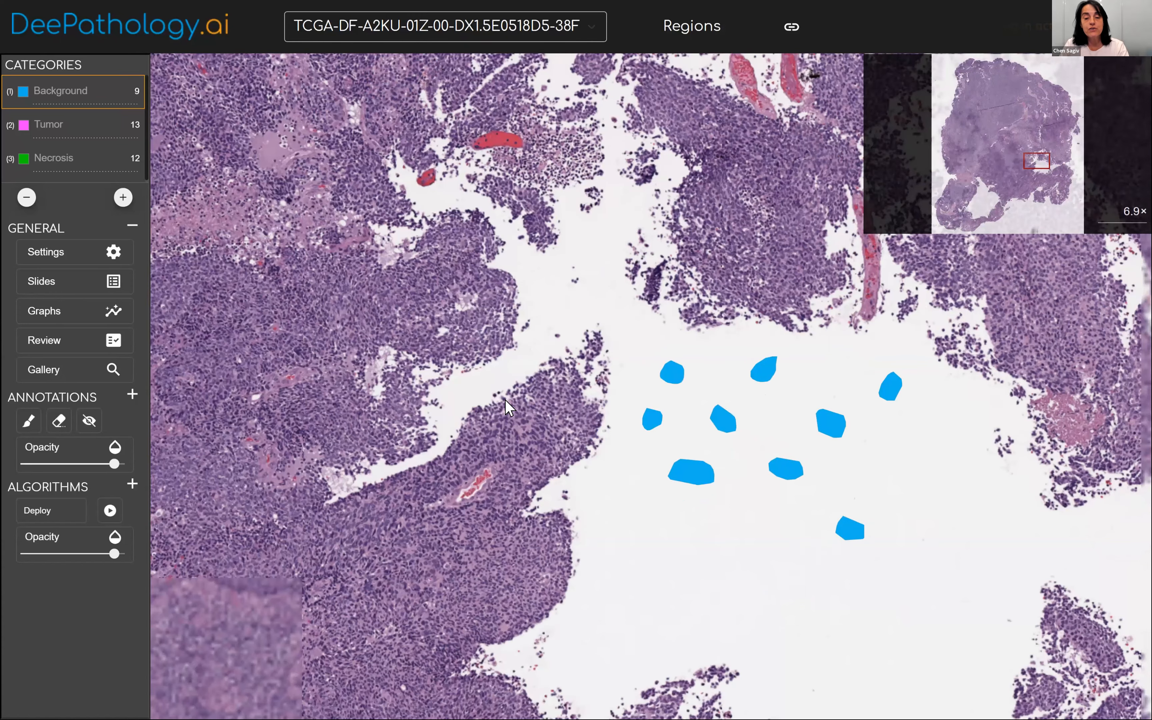
scroll(533, 387, "down", 3)
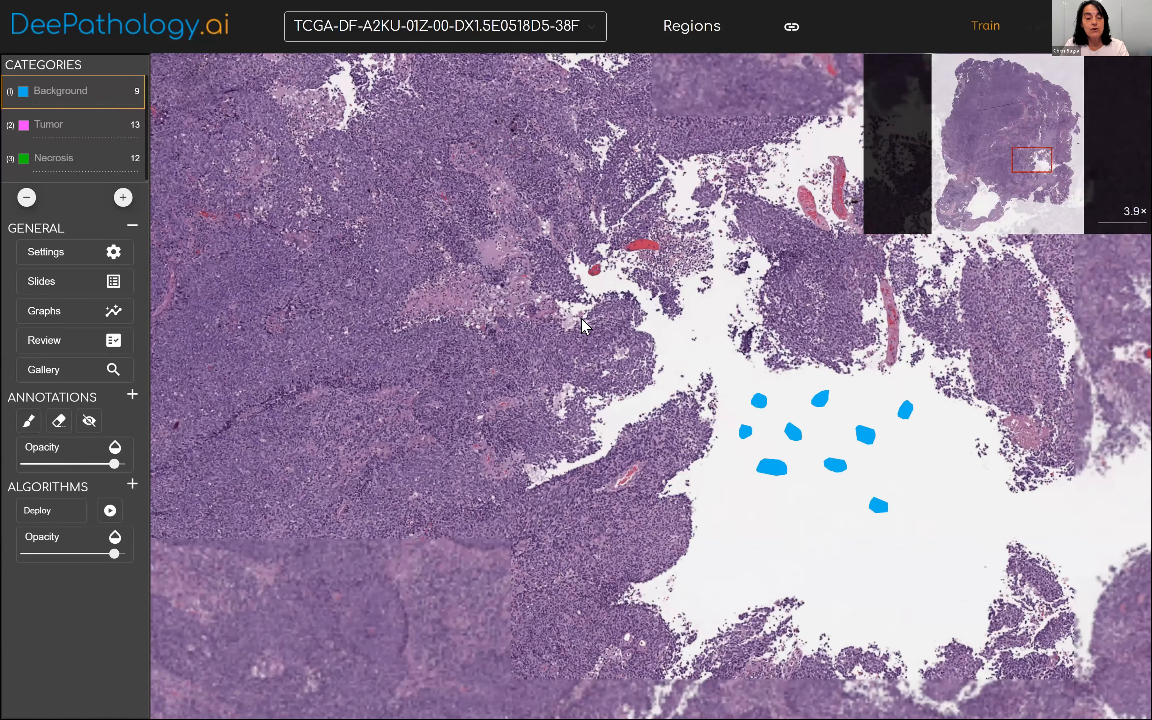
left_click_drag(563, 489, 787, 505)
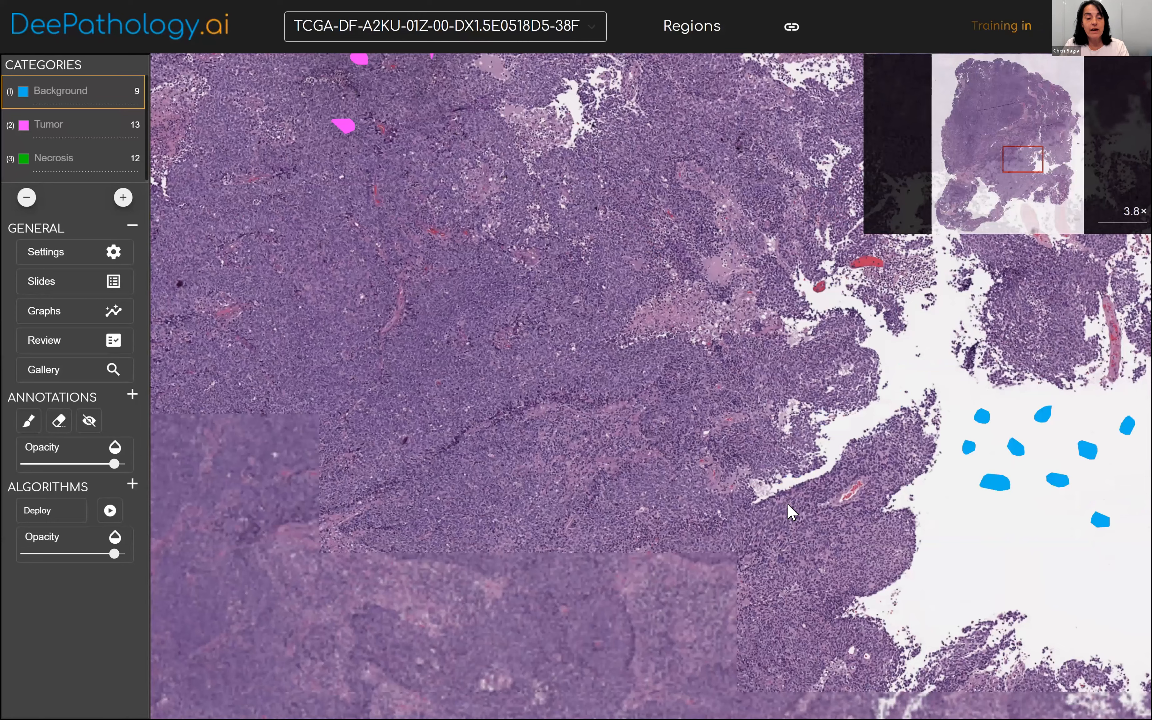
scroll(918, 460, "down", 2)
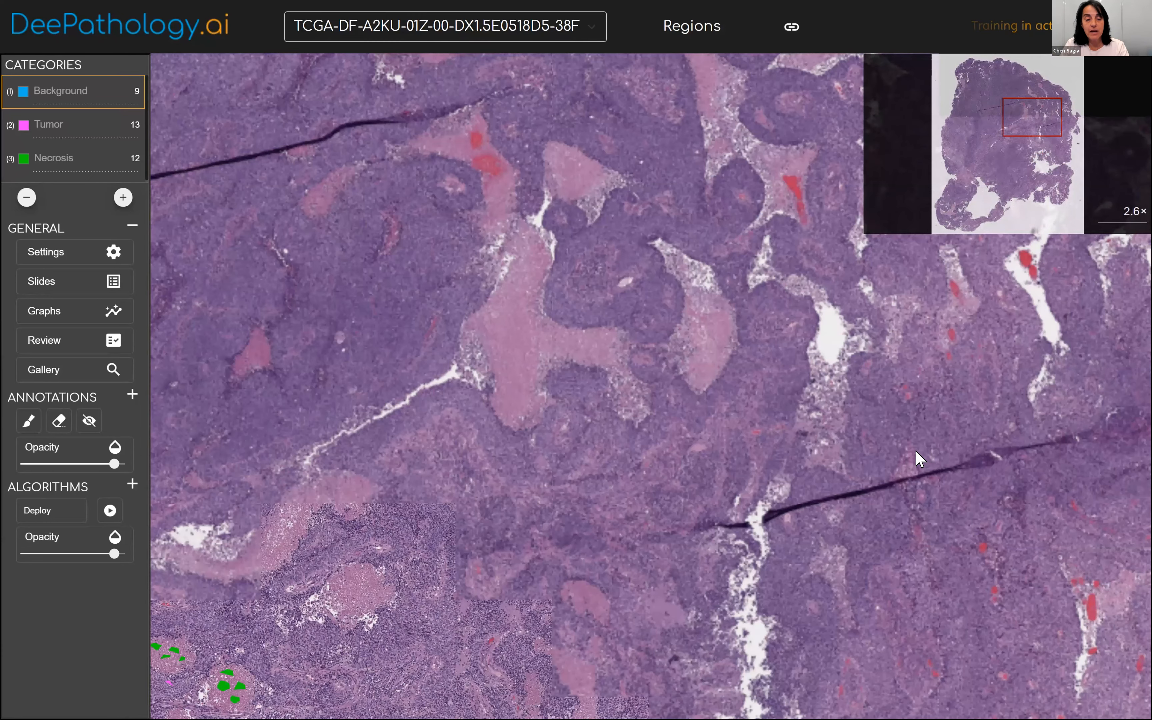
scroll(919, 459, "up", 1)
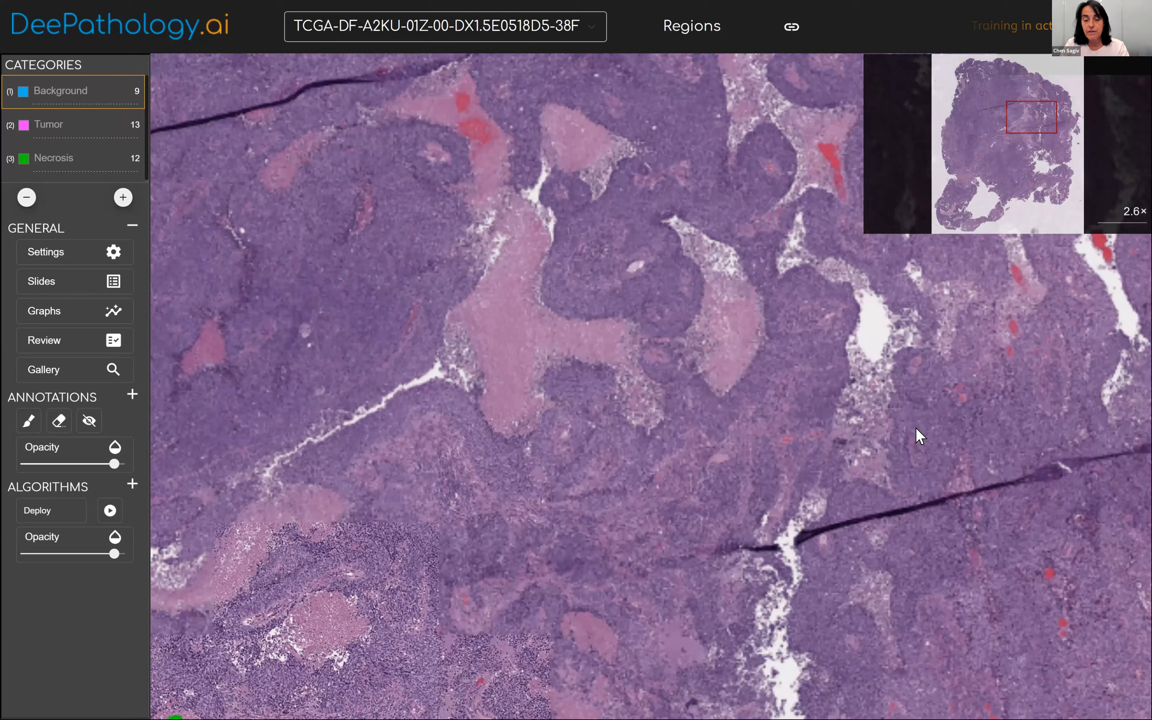
scroll(915, 427, "up", 2)
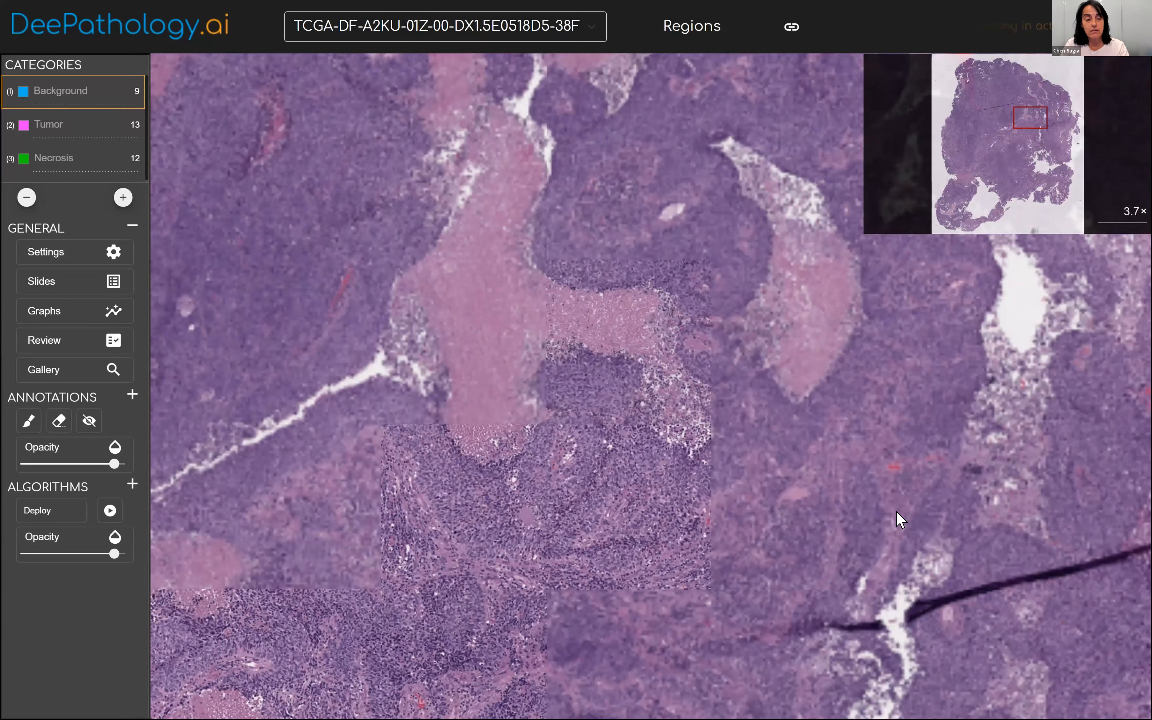
scroll(901, 520, "up", 2)
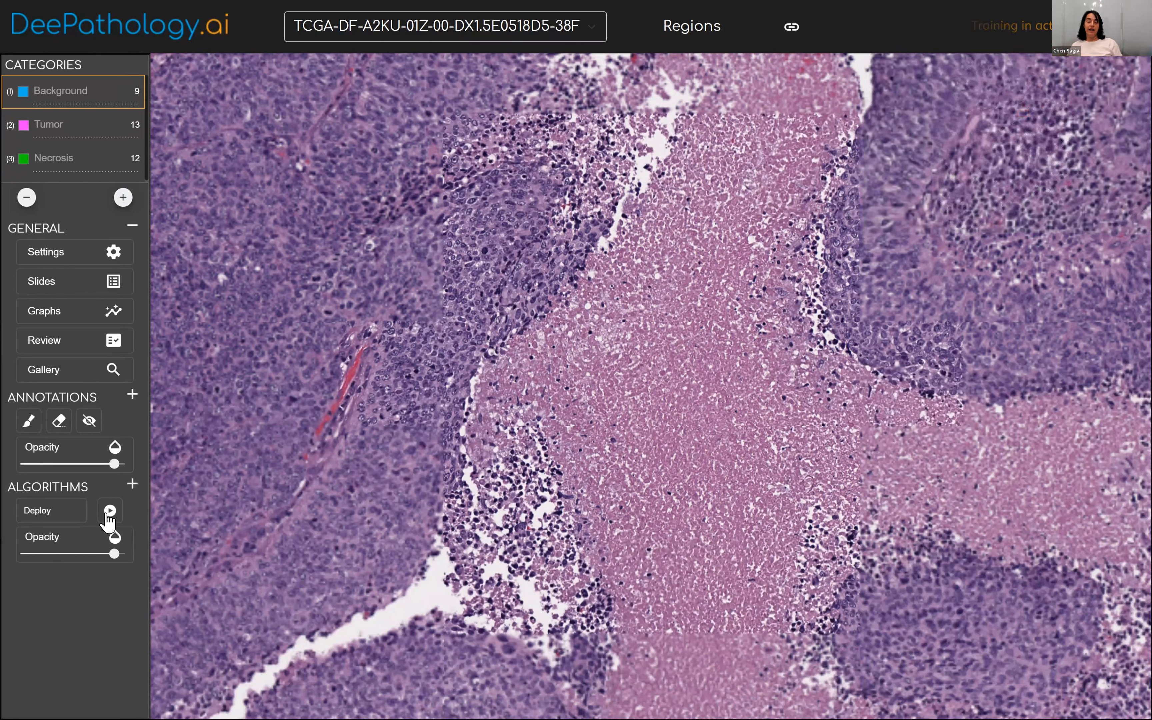
left_click(108, 515)
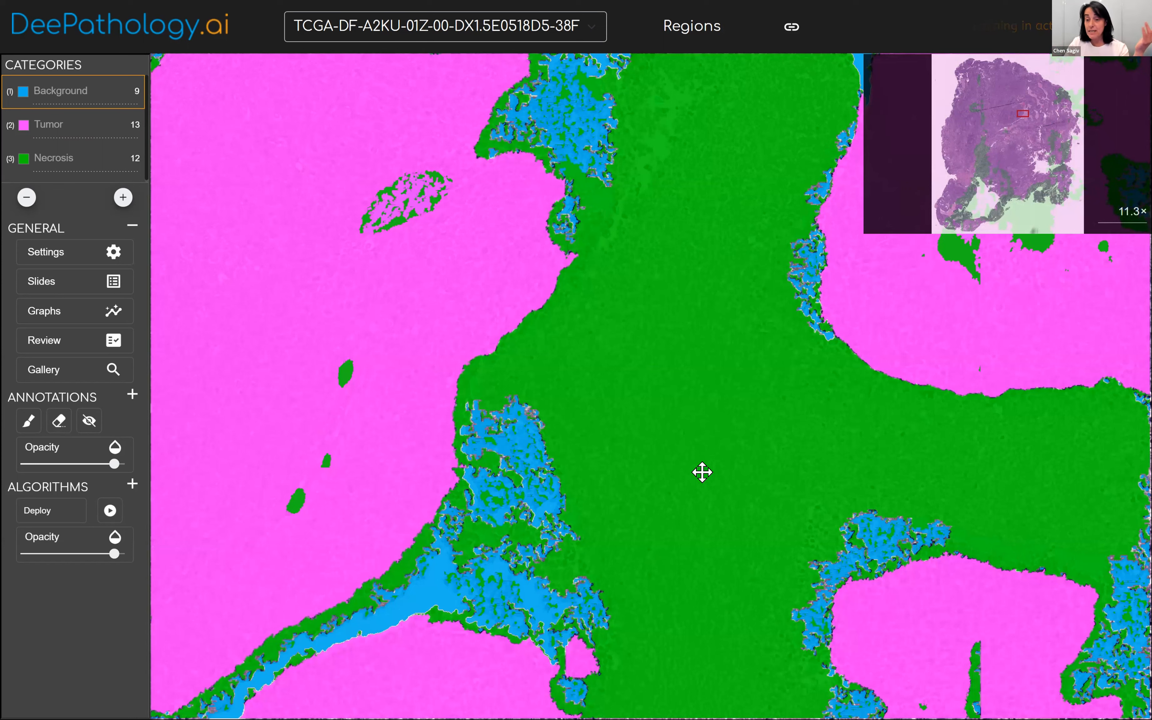
Compare the segmentation with the underlying tissue by lowering the algorithm overlay's opacity to 0% and restoring it to 90%.
left_click_drag(114, 554, 41, 562)
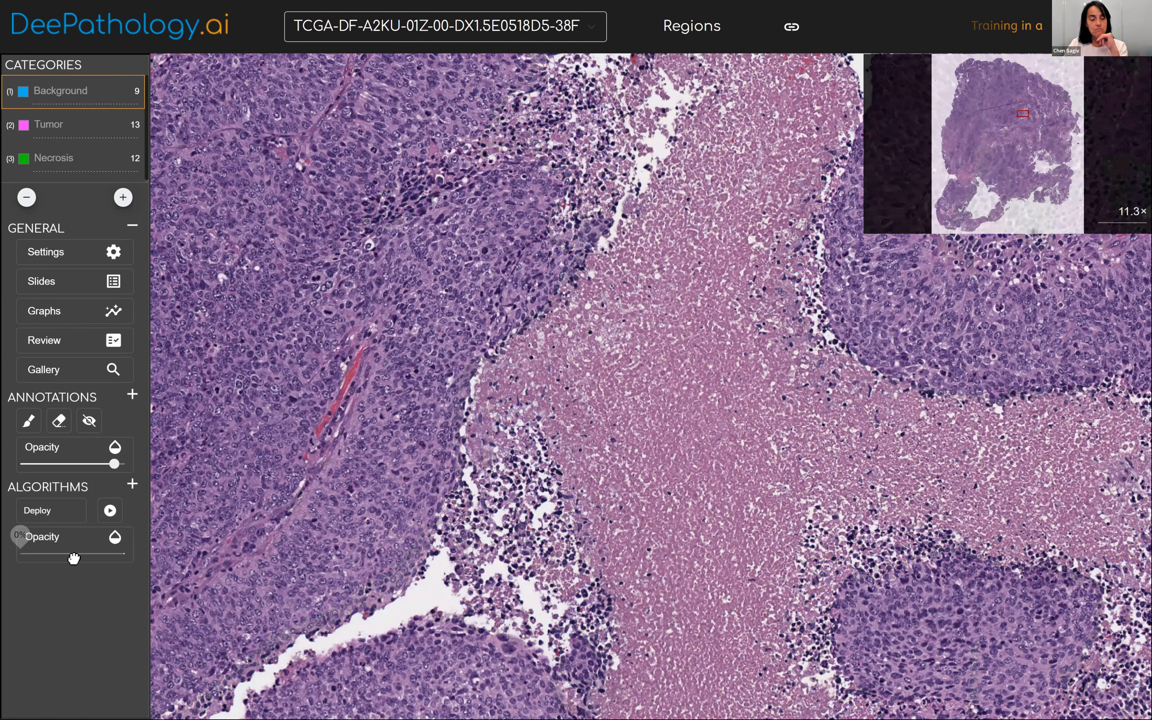
left_click(135, 552)
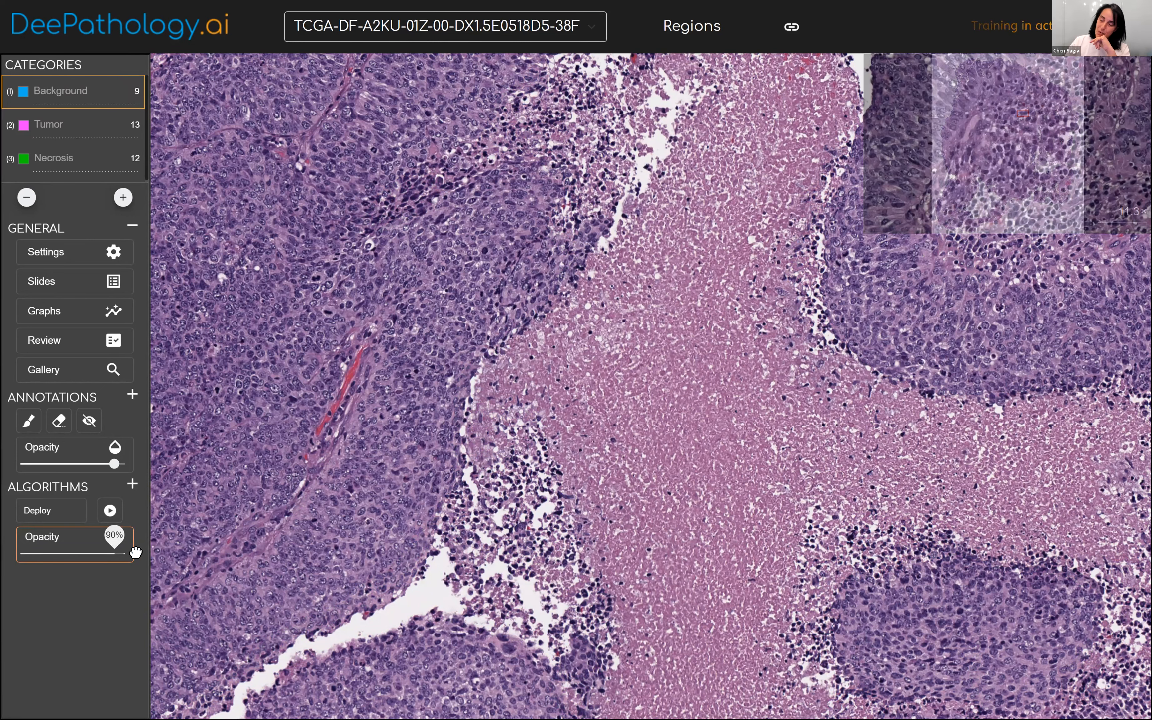